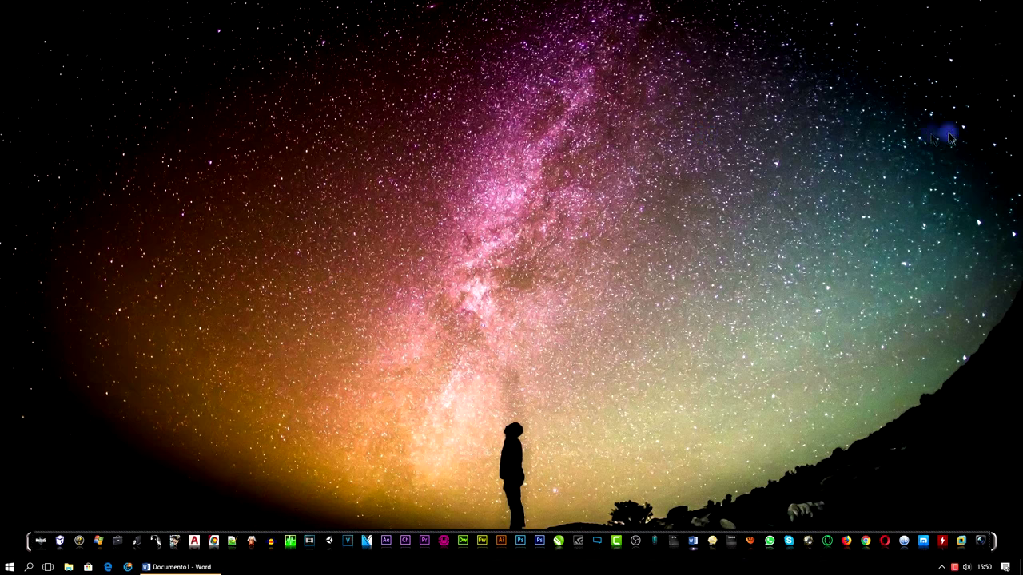
Restore the Documento1 Word window from the taskbar.
click(221, 568)
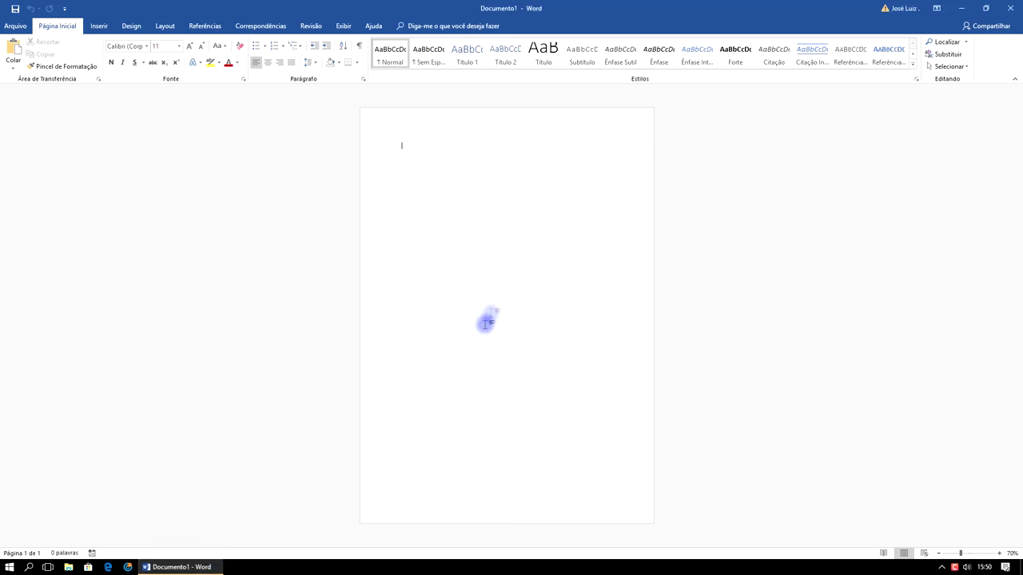
Zoom the page view from 70% to 90%.
click(1001, 554)
click(1000, 553)
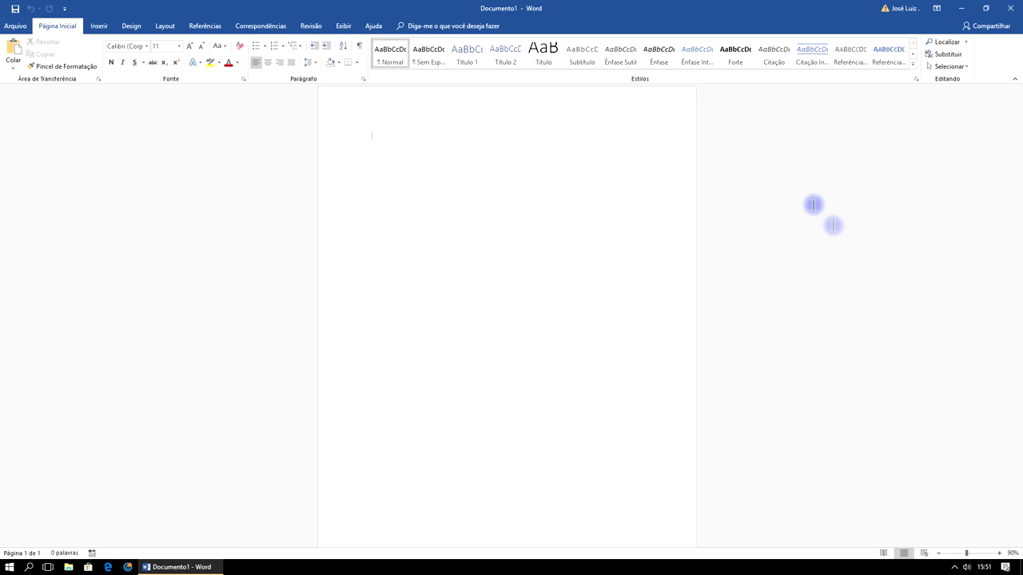
Type 'Reino Animal' as a centred 28-point title and start a left-aligned line below.
click(179, 46)
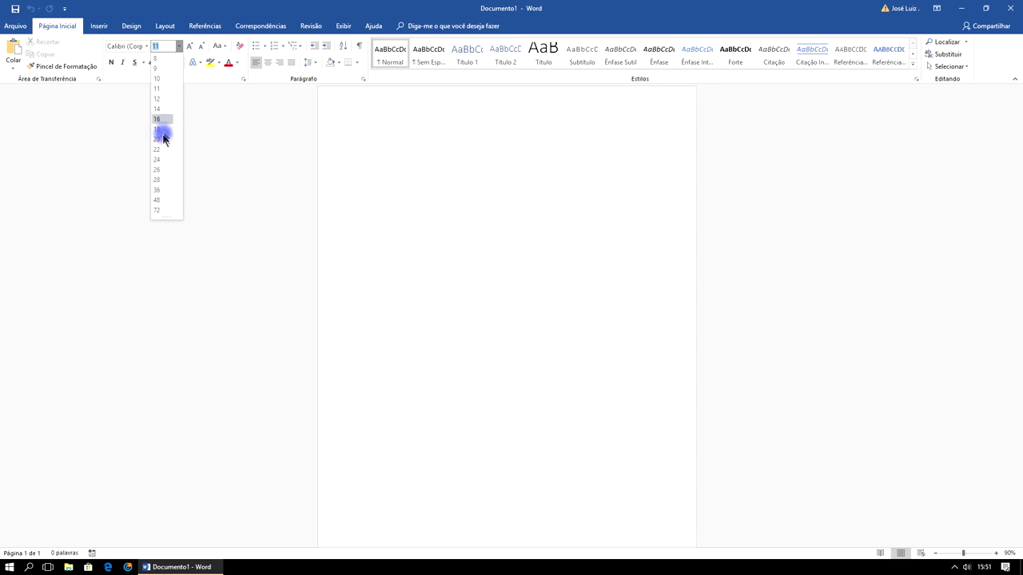
click(162, 180)
text(Reino )
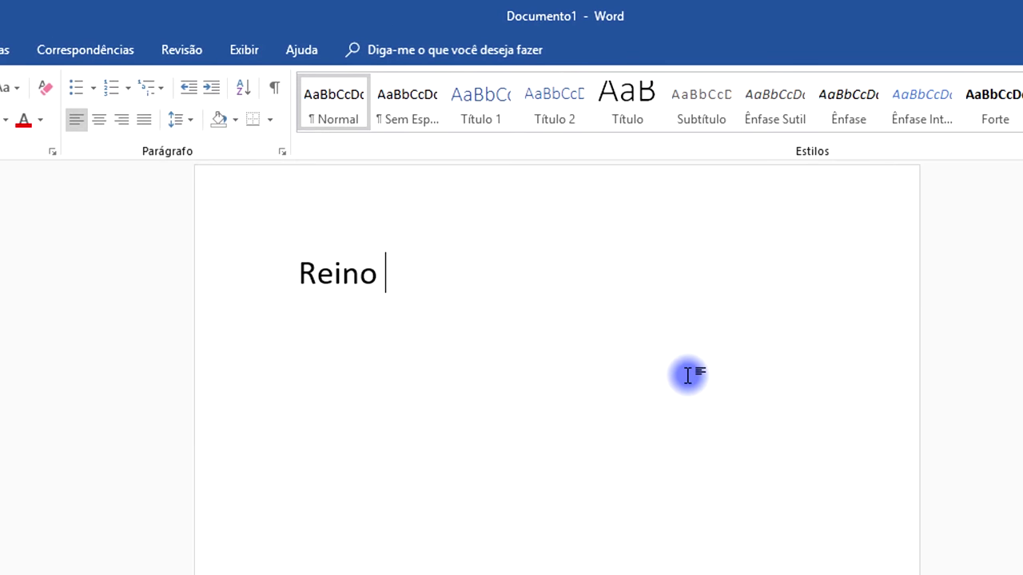
text(Animal)
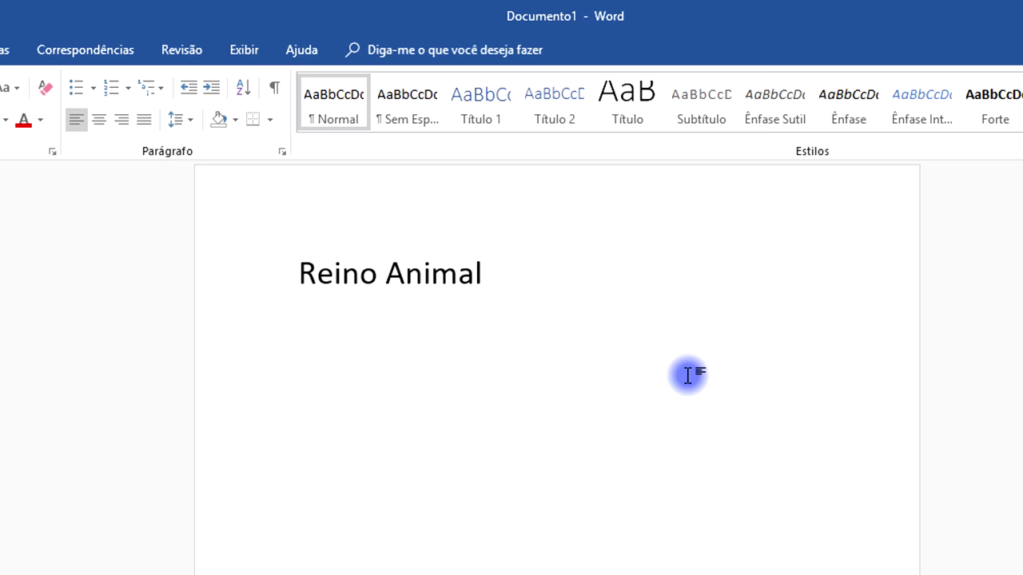
click(103, 124)
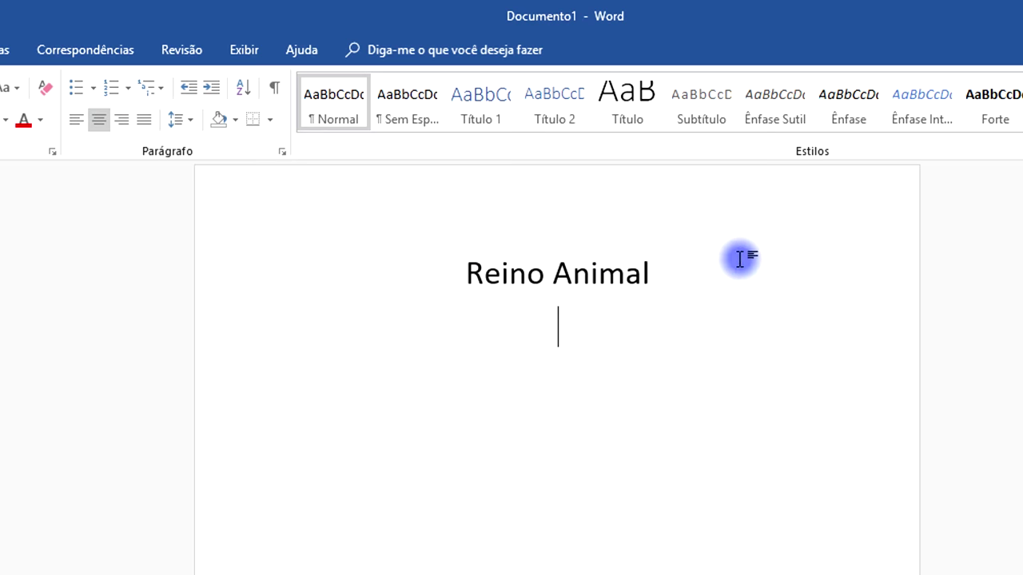
key(ctrl+q)
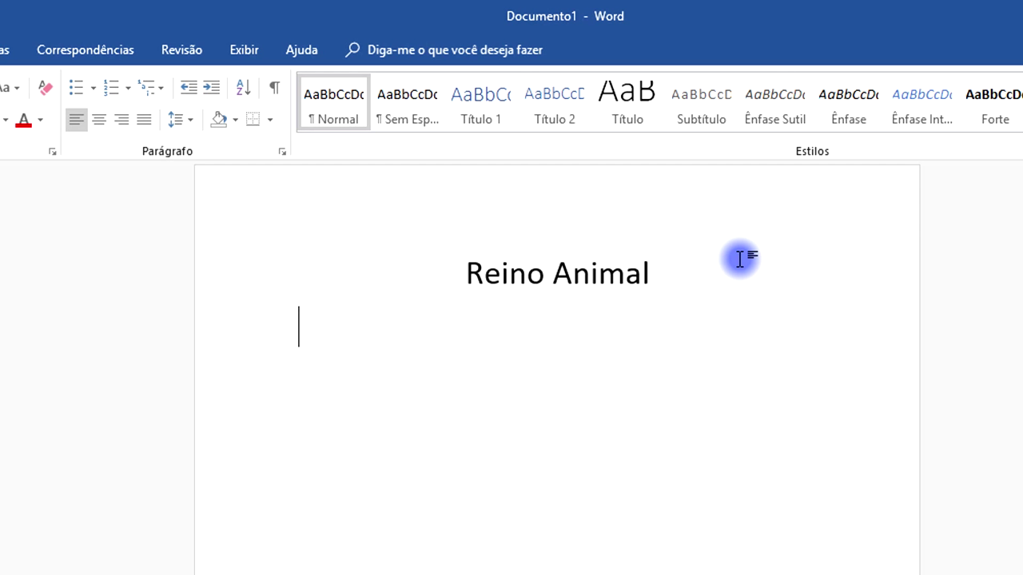
Browse the Bullets, Numbering and Multilevel List libraries, ending on the Bullets library.
click(92, 88)
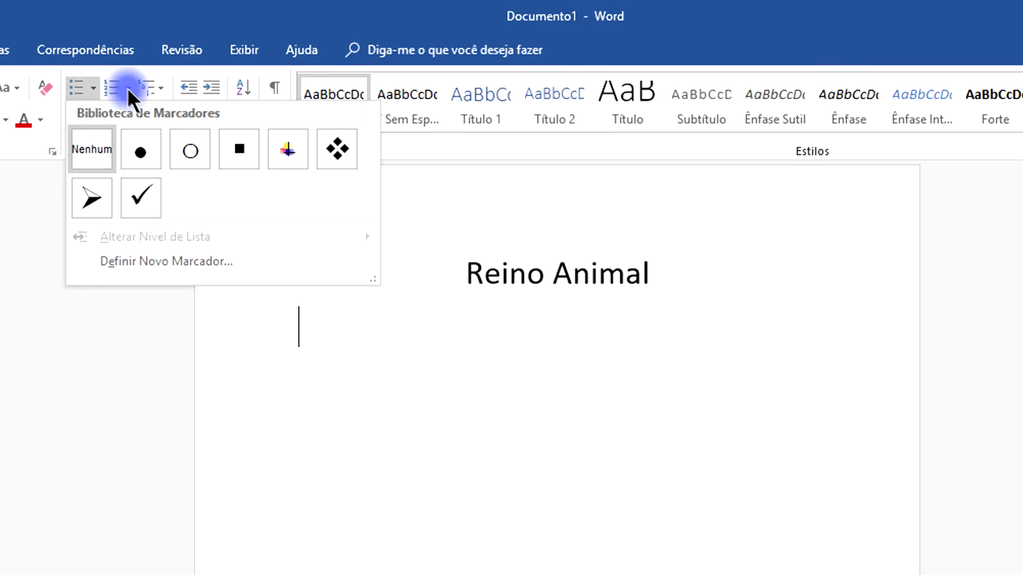
click(128, 89)
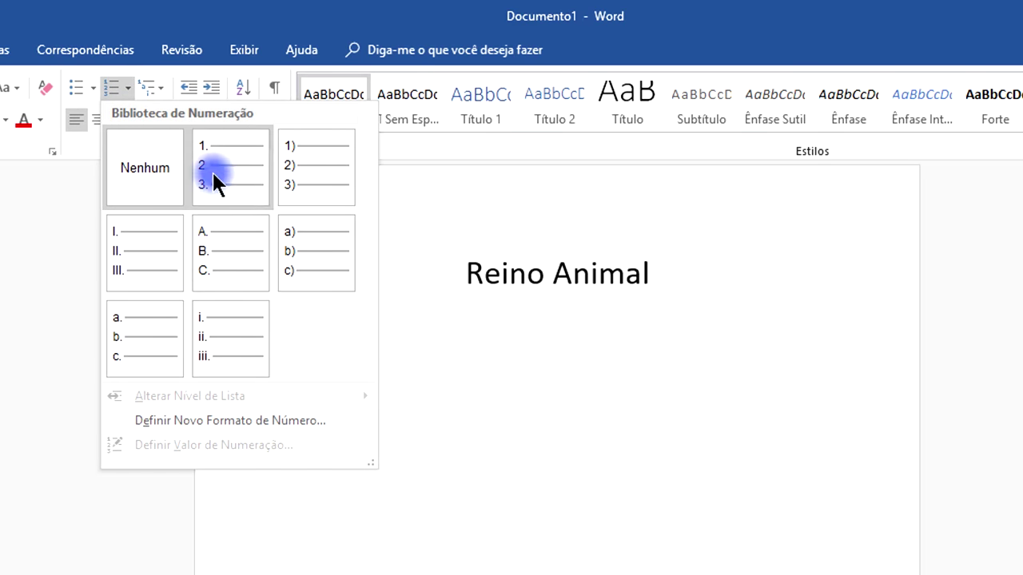
click(157, 88)
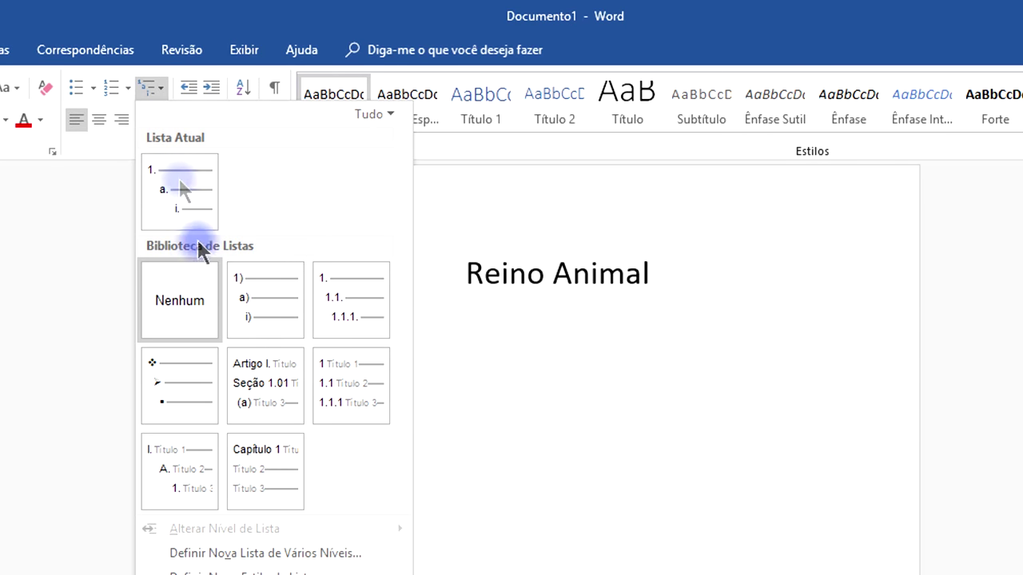
click(88, 90)
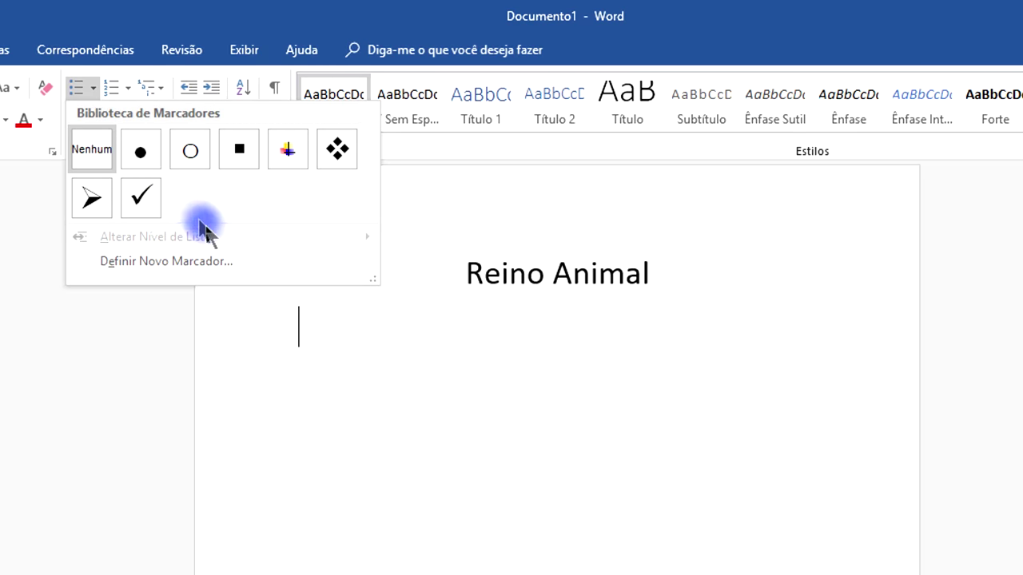
Start a filled round-bullet list with the items Caninos and Felinos.
click(141, 152)
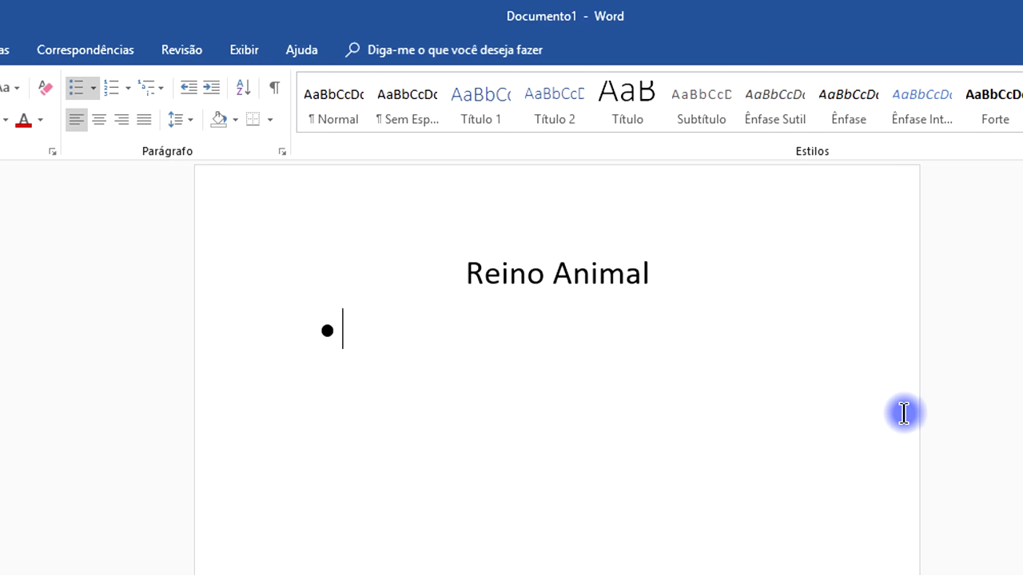
text(Caninos)
key(Return)
text(Felinmos)
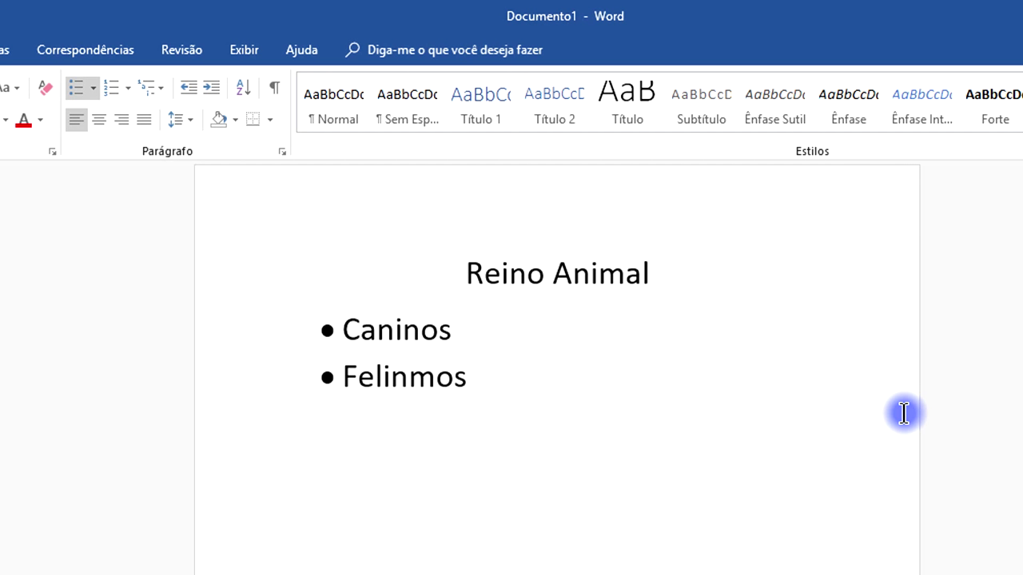
key(Left)
key(Left)
key(BackSpace)
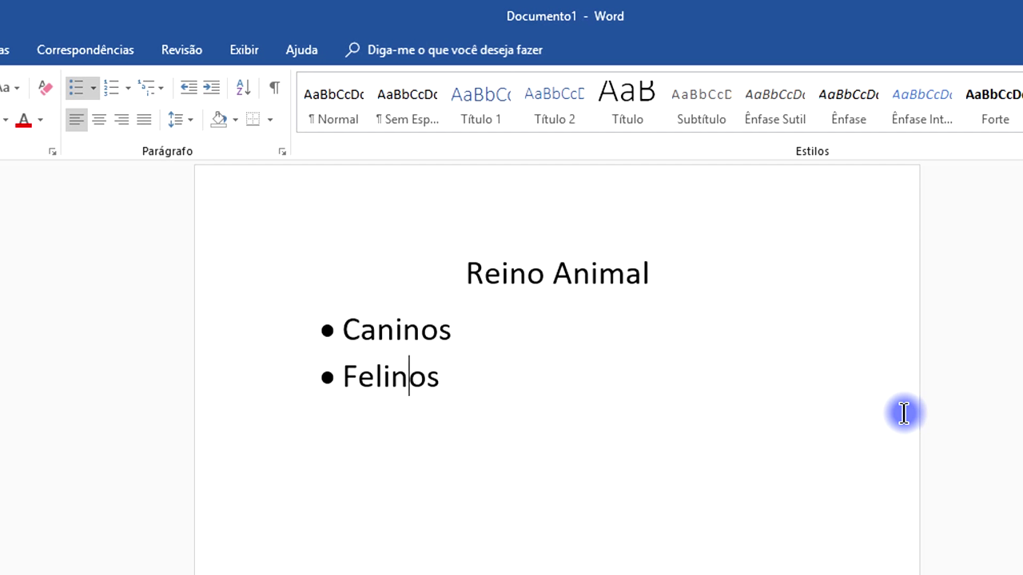
key(Delete)
text(o)
key(Right)
Insert an empty indented line below Caninos for a sub-item.
key(Up)
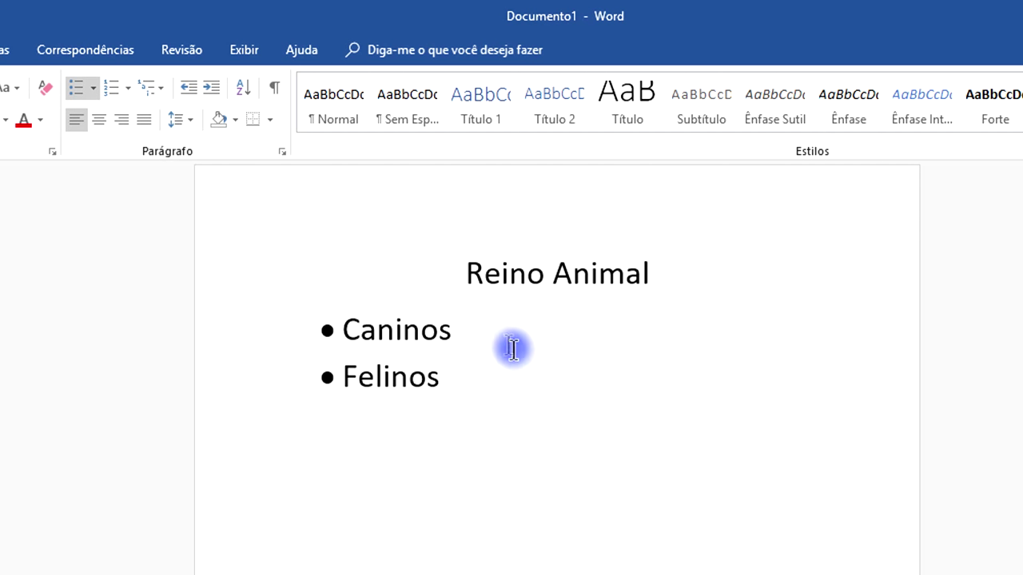
click(484, 331)
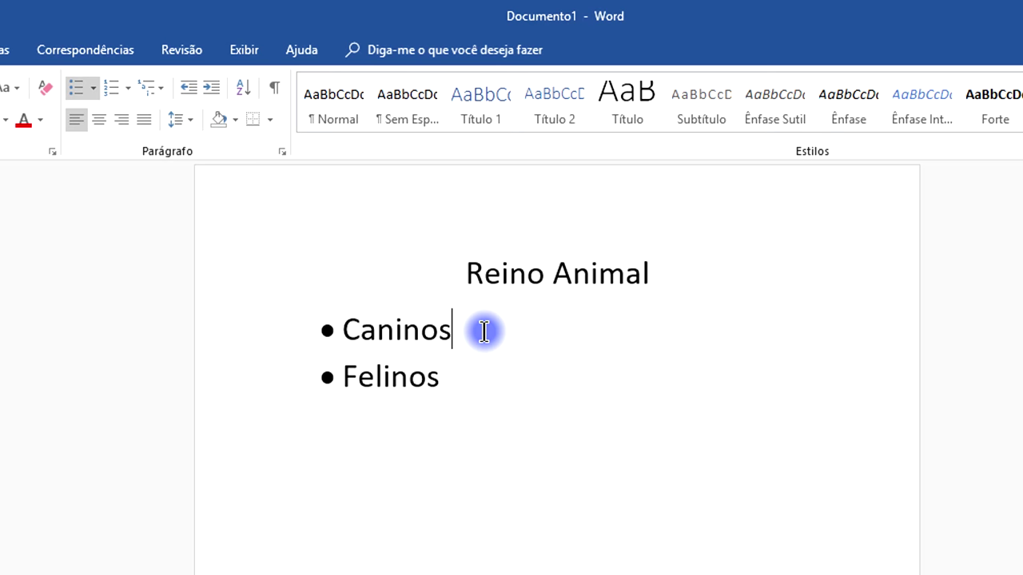
key(Return)
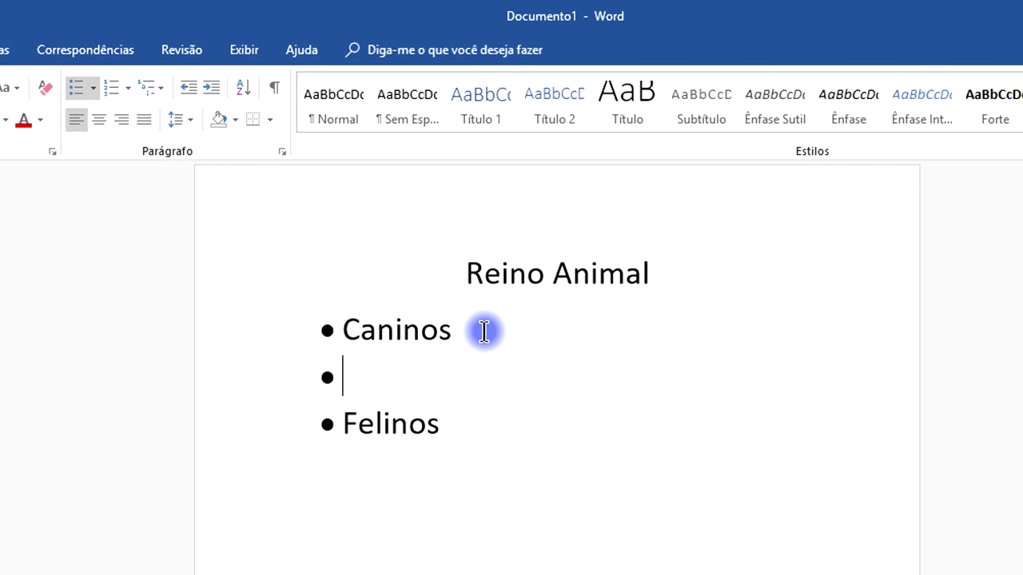
key(BackSpace)
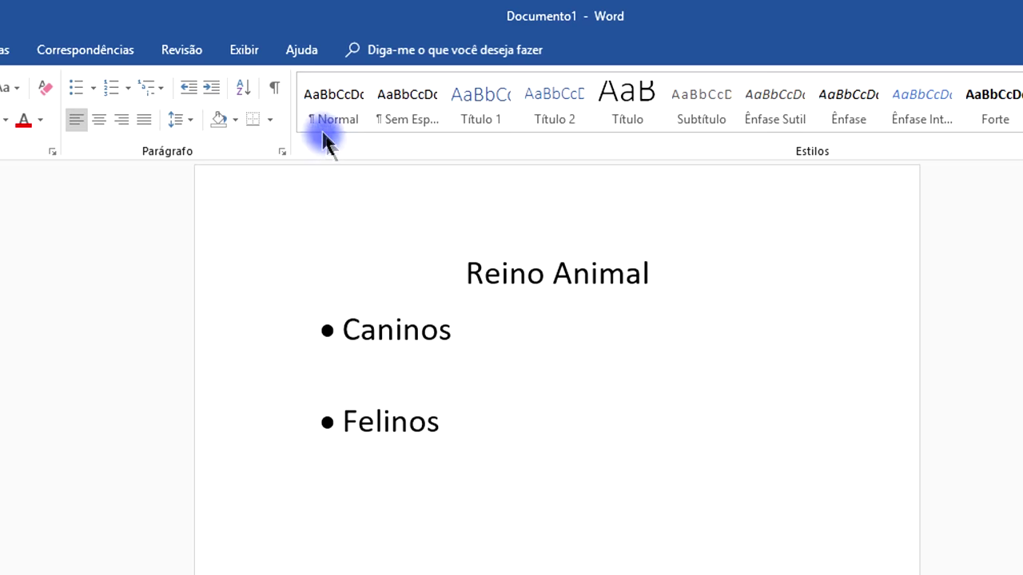
Add hollow-circle sub-items Cão and Lobo under Caninos.
click(94, 87)
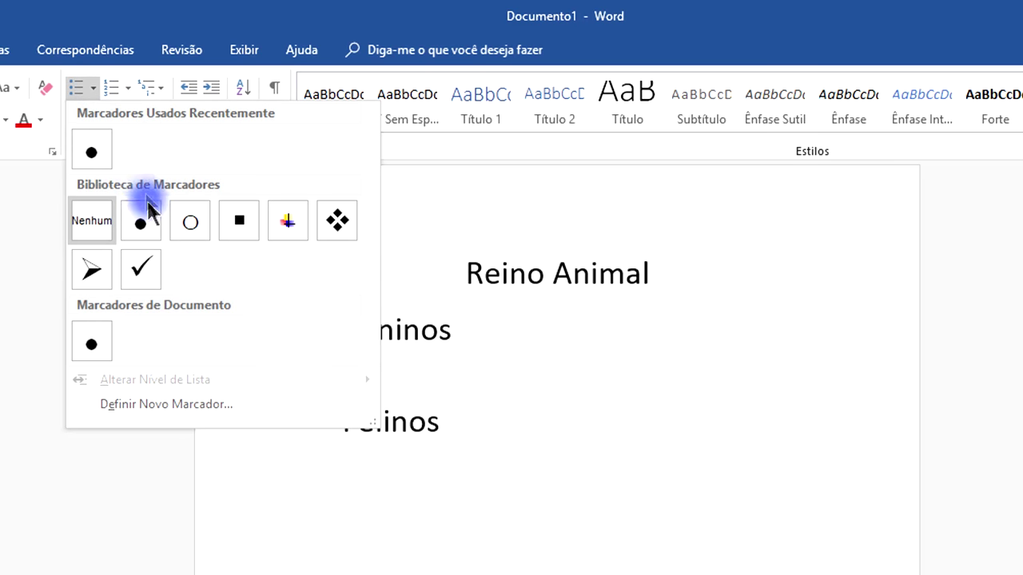
click(212, 230)
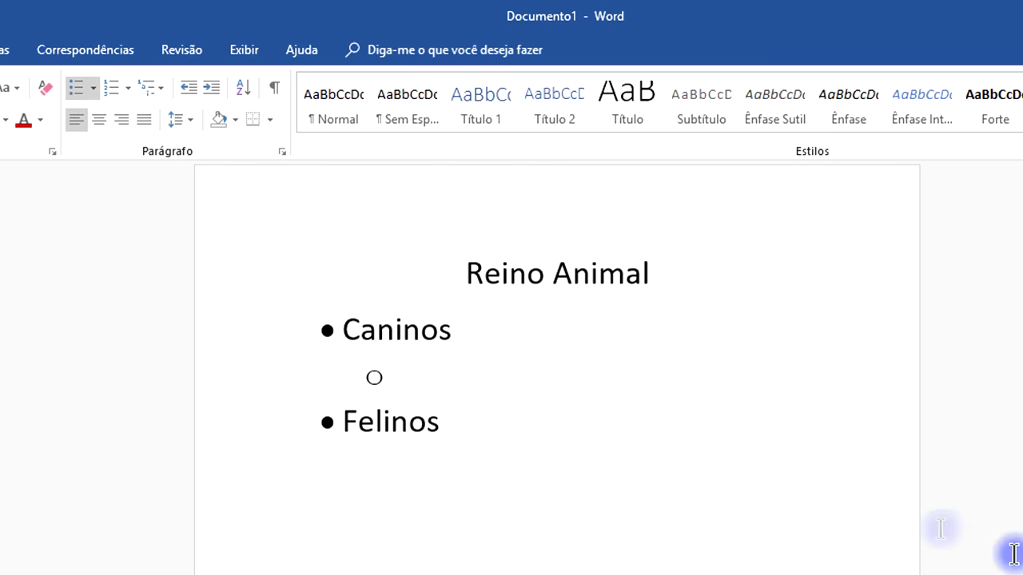
text(C)
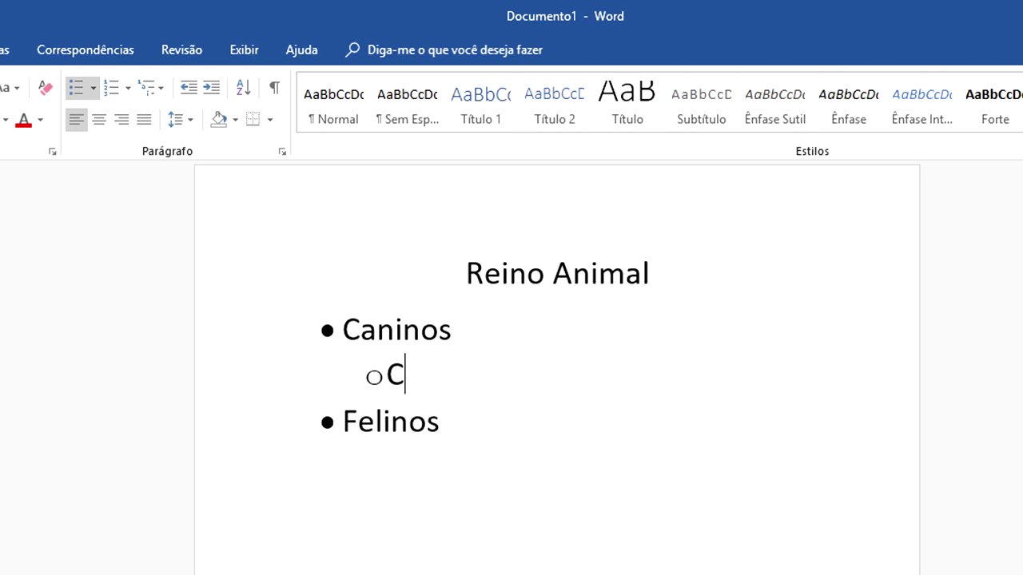
text(ão)
key(Return)
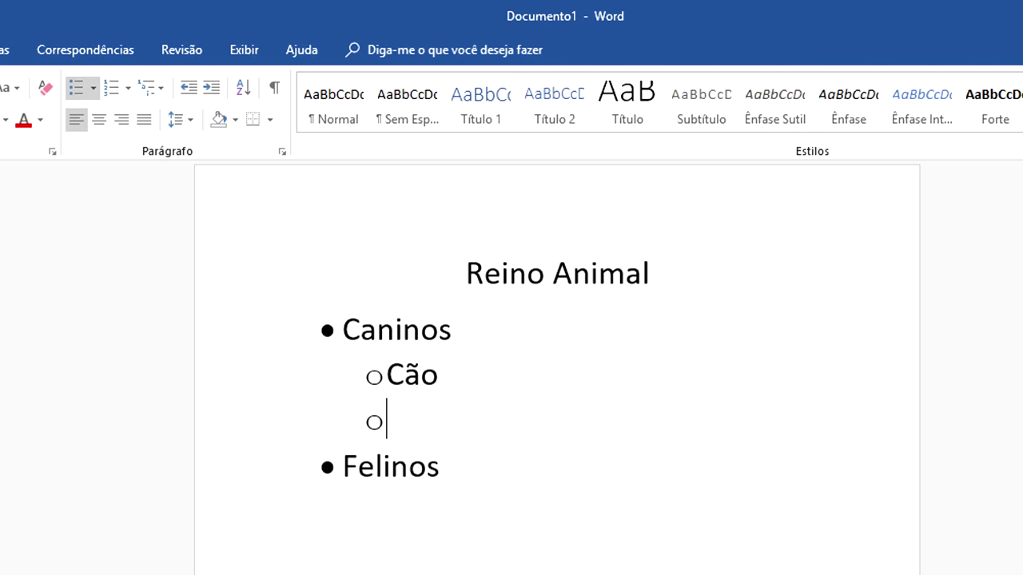
text(Lobo)
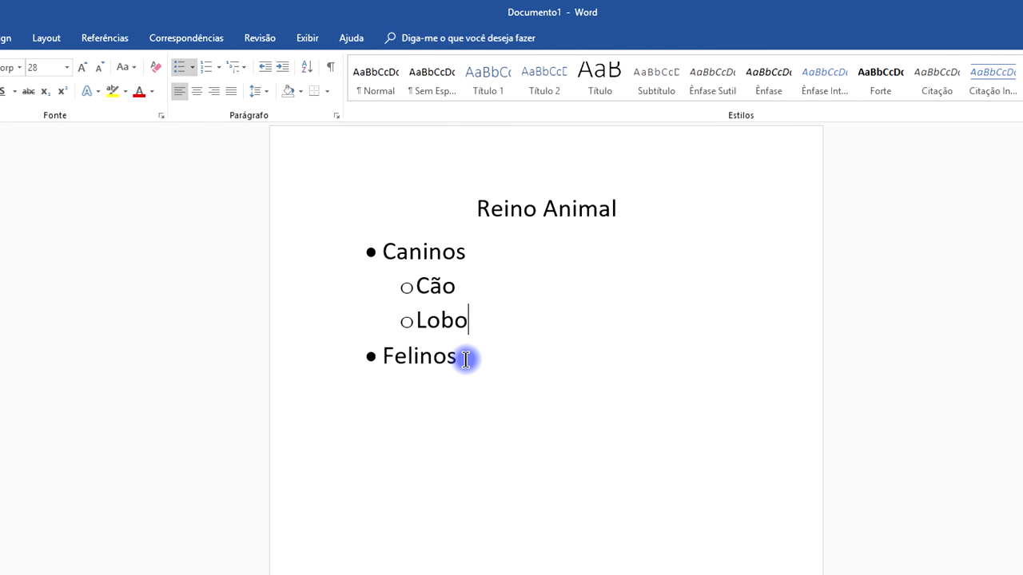
Add hollow-circle sub-items Gato and Tigre under Felinos.
click(466, 359)
key(Return)
key(BackSpace)
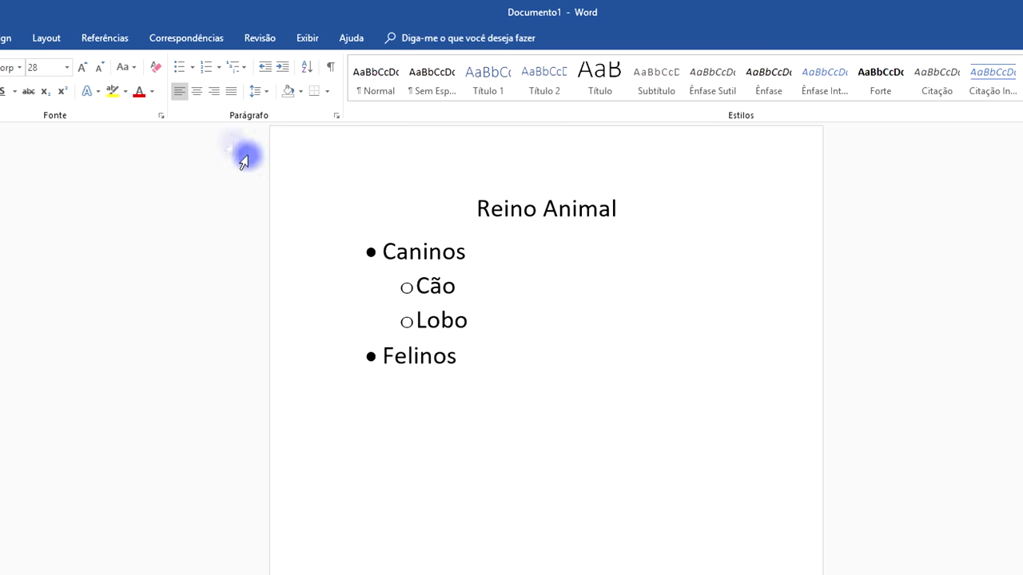
click(191, 67)
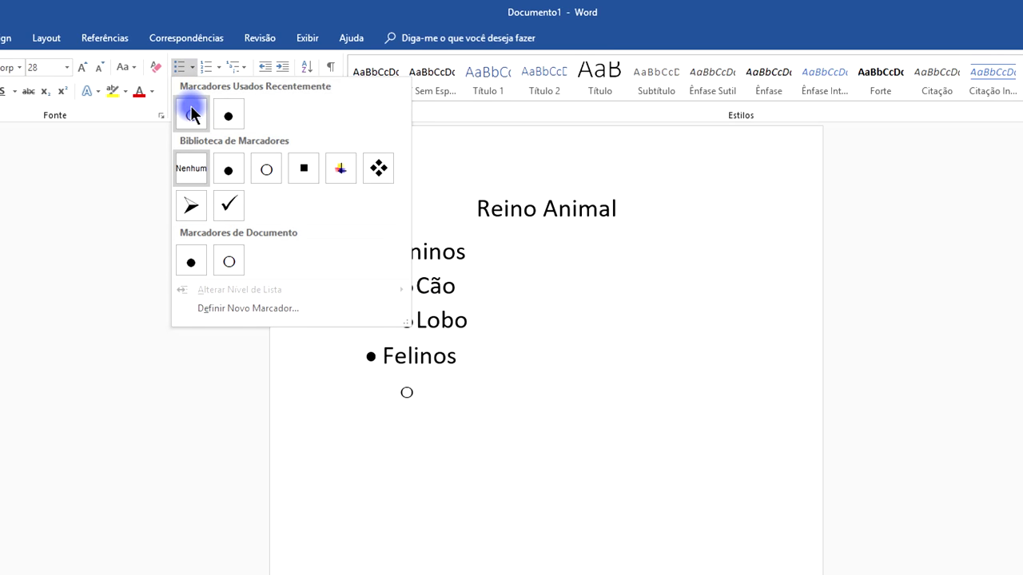
click(192, 114)
text(Gato)
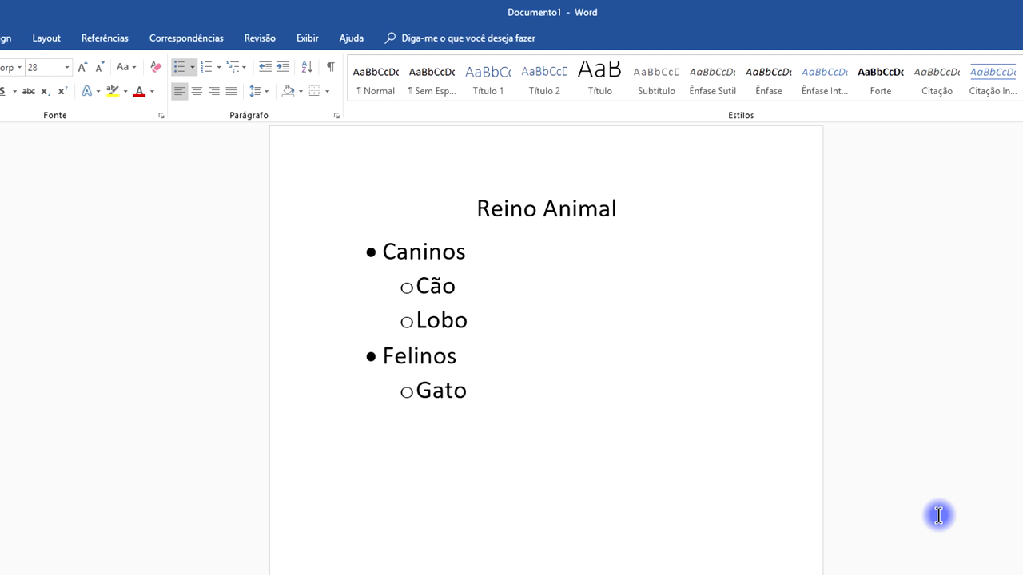
key(Return)
text(Ti)
text(gre)
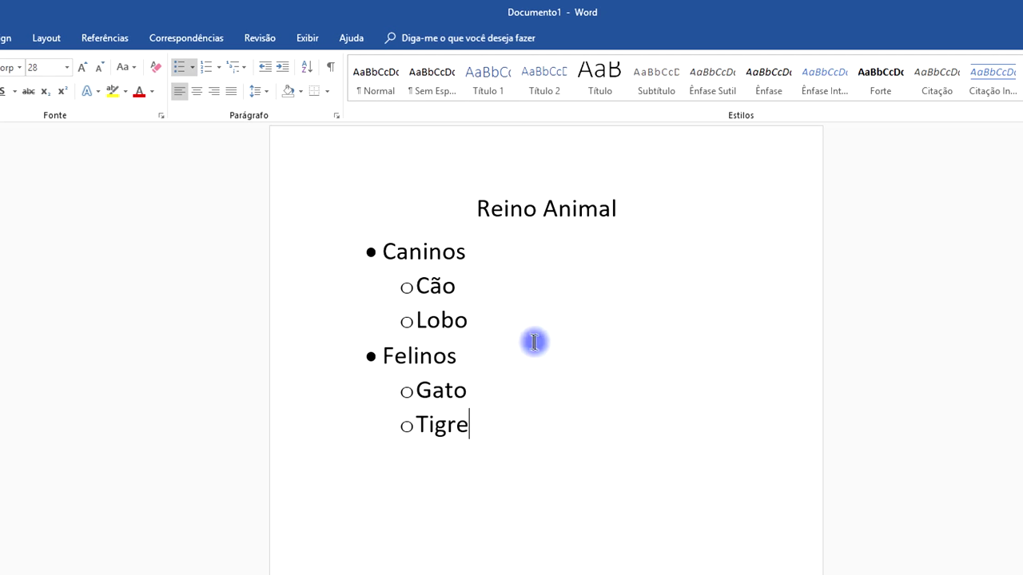
click(483, 283)
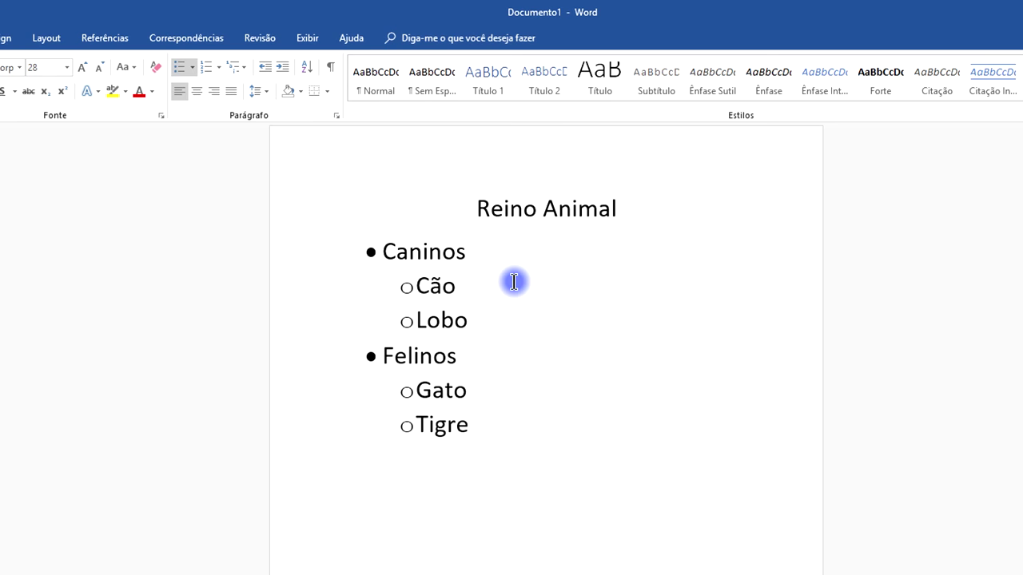
Add diamond-bulleted items Pastor Alemão and Vira Lata beneath Cão.
key(Return)
key(BackSpace)
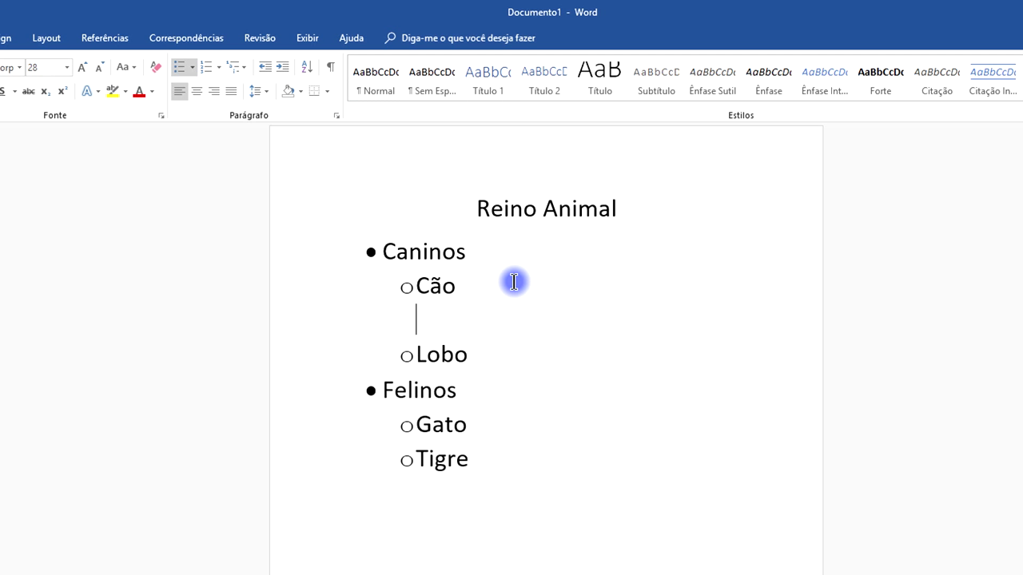
click(194, 67)
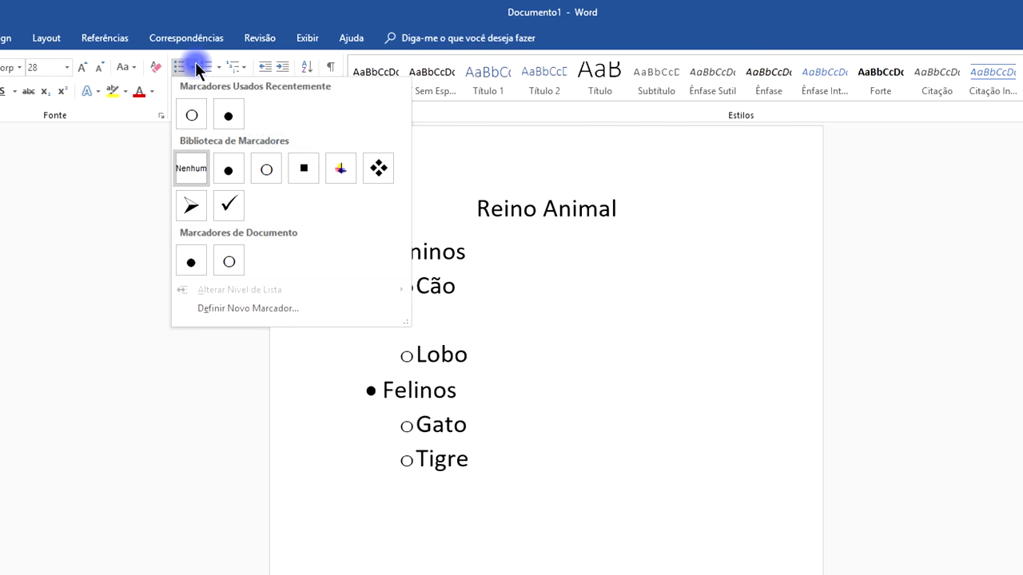
click(377, 169)
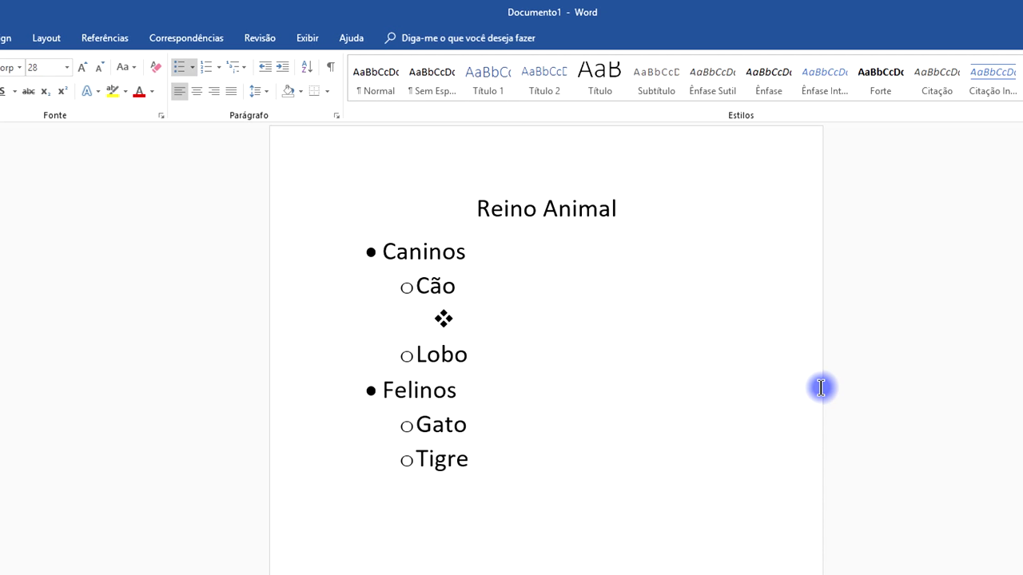
text(Pastor Alemão)
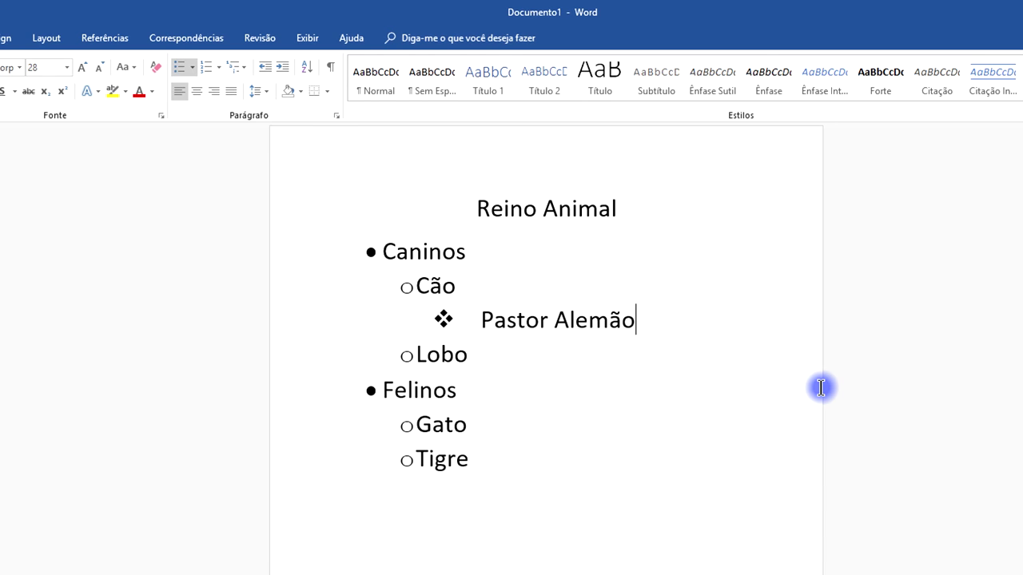
key(Return)
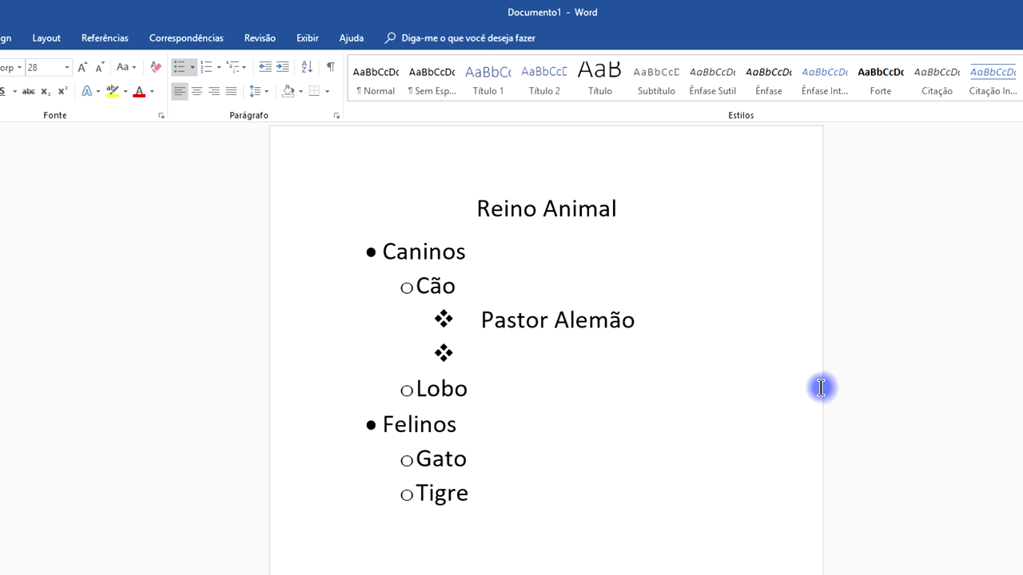
text(Vira Latas)
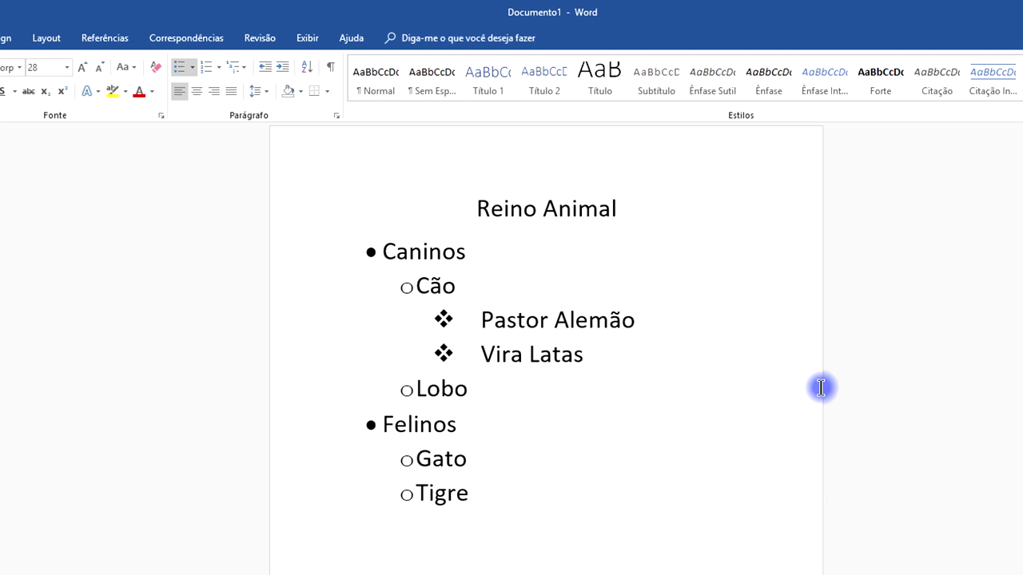
key(BackSpace)
Add diamond-bulleted items Guará and Cinzento under Lobo.
click(475, 390)
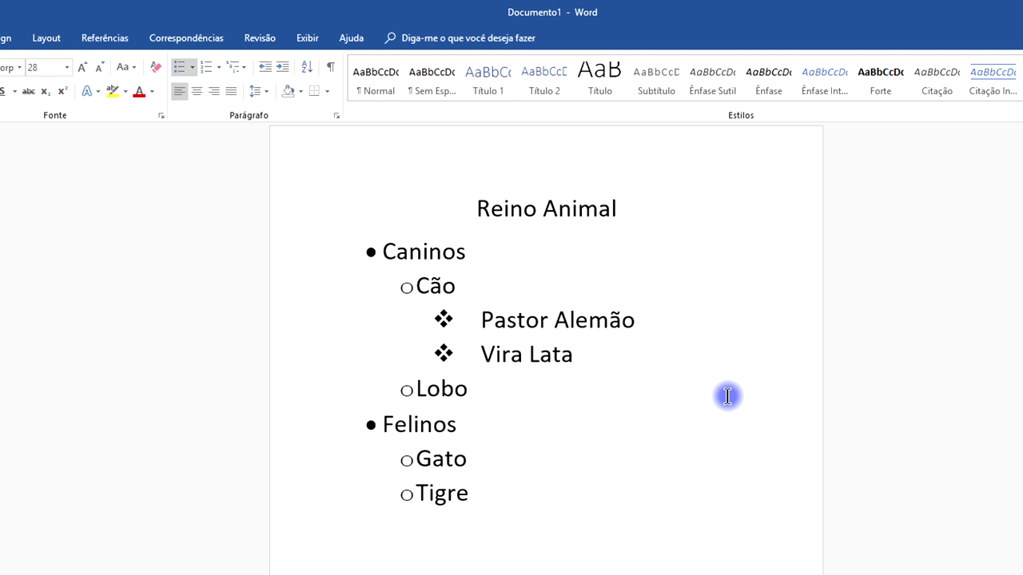
key(Return)
key(BackSpace)
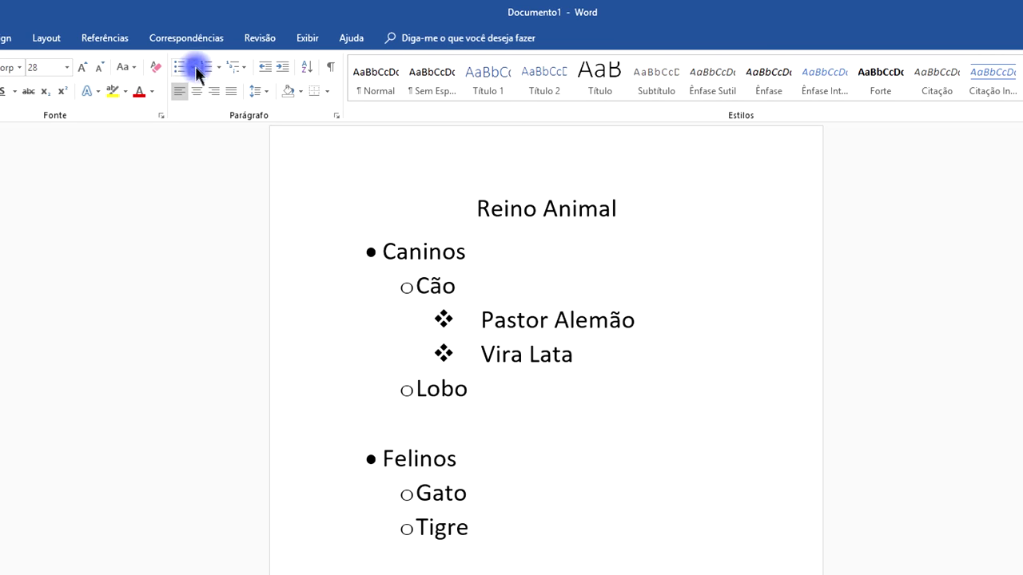
click(194, 67)
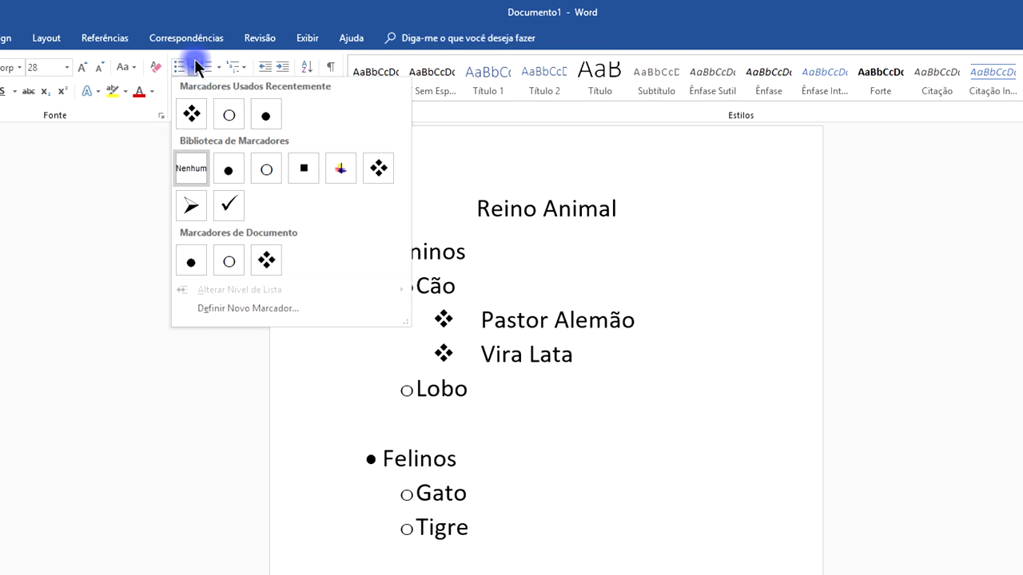
click(187, 115)
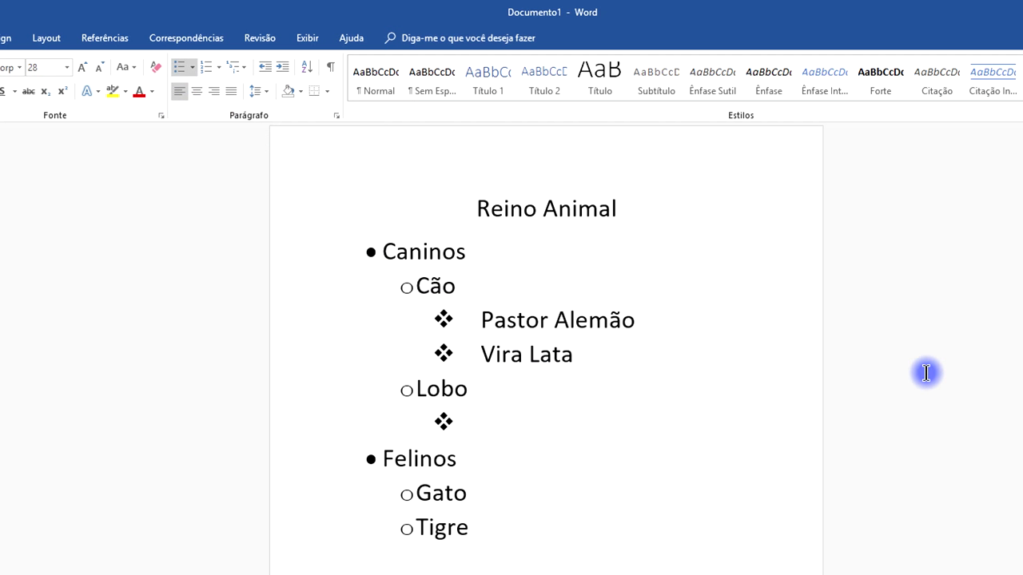
text(Guará)
key(Return)
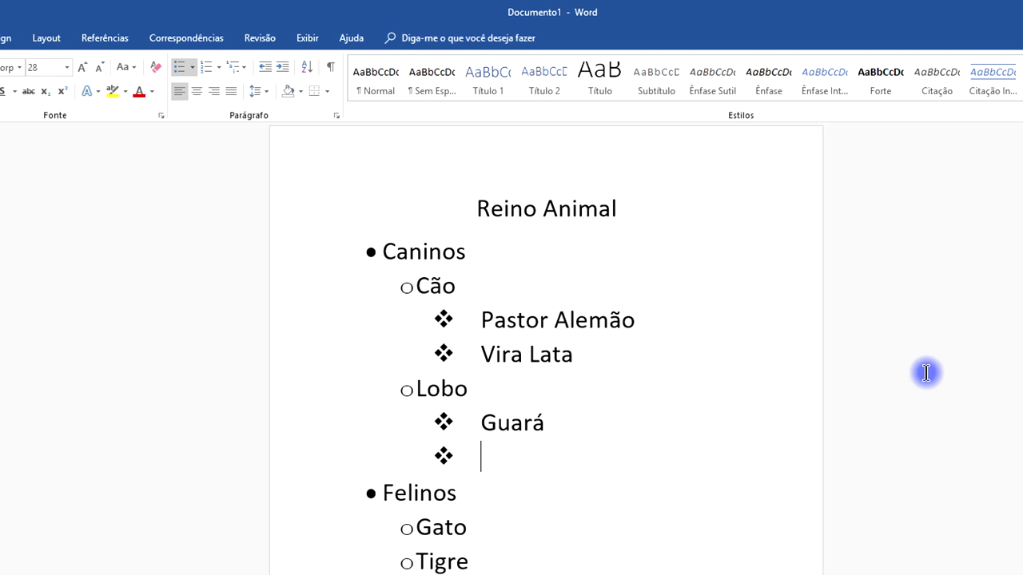
text(Cinzento)
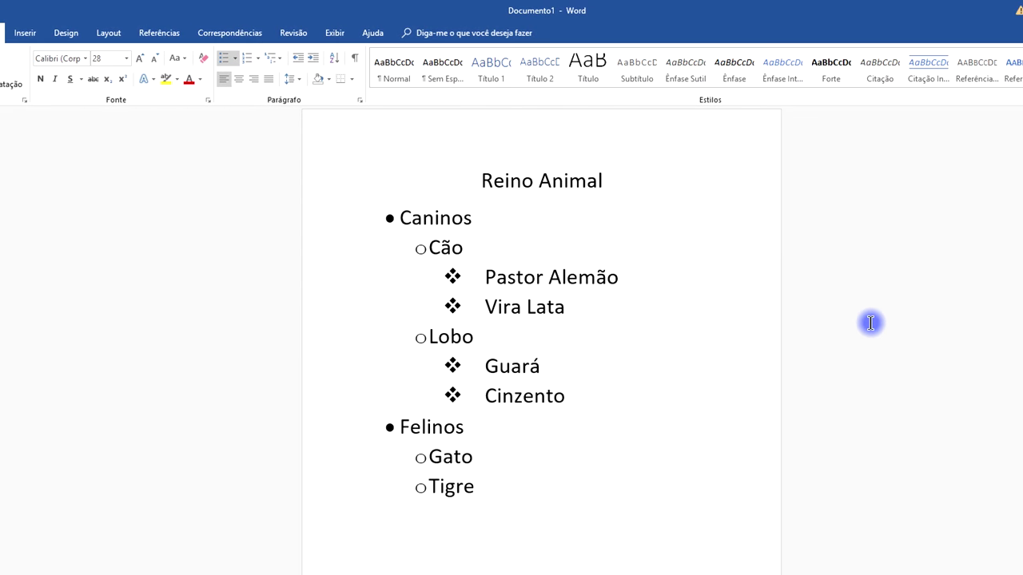
Add diamond-bulleted items Persa and Siamês under Gato.
click(482, 458)
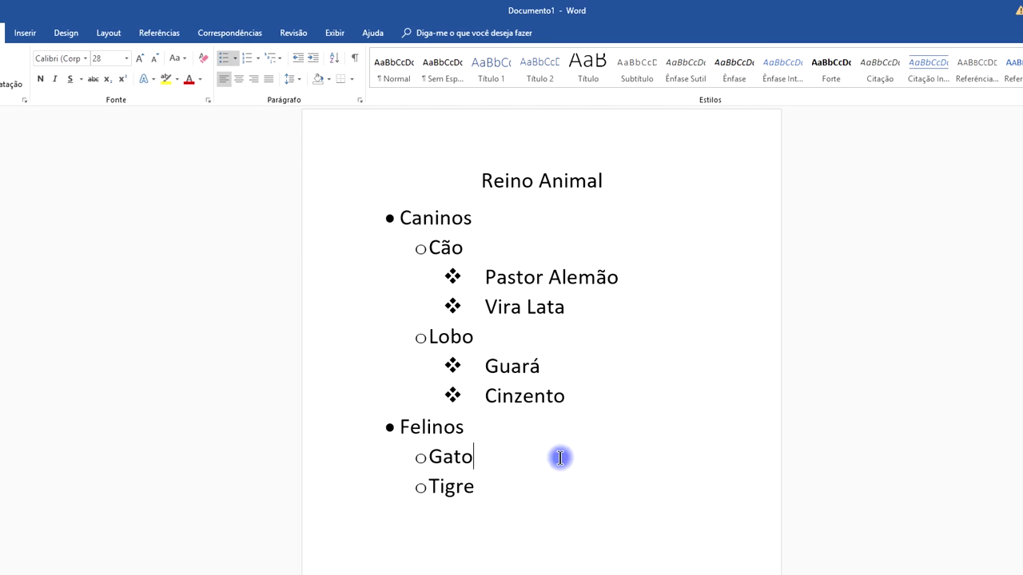
key(Return)
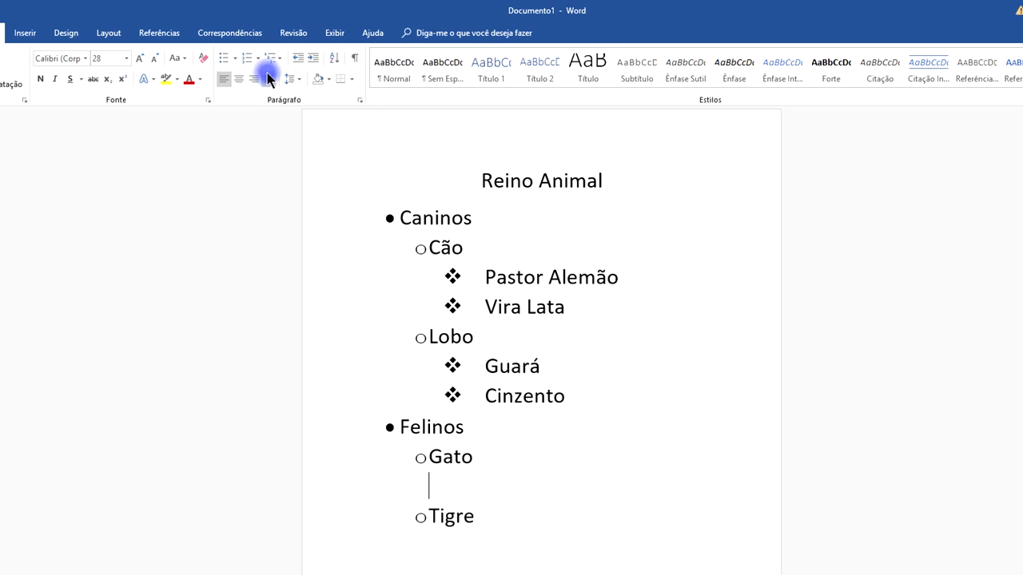
click(235, 58)
click(234, 99)
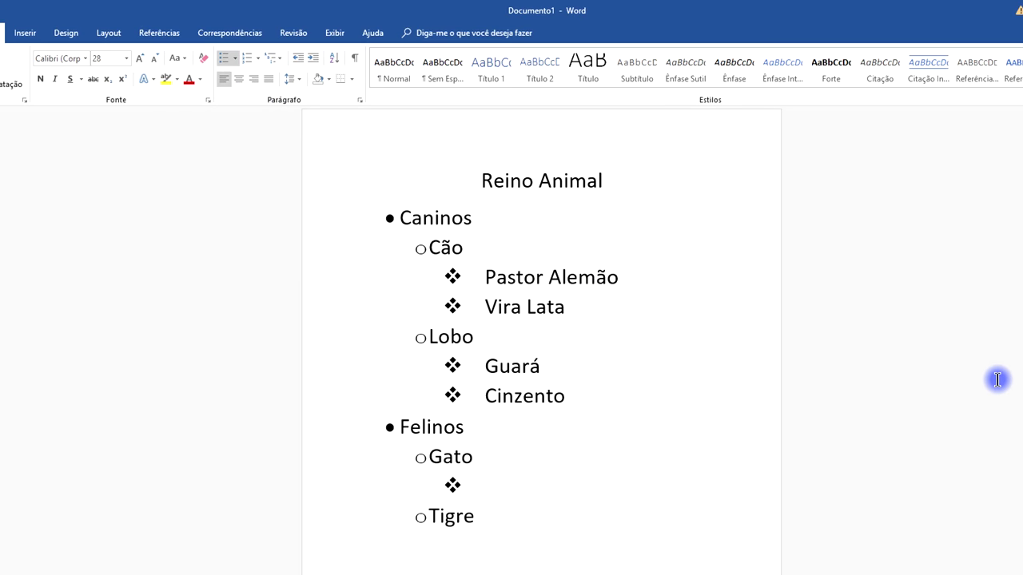
text(Persa)
key(Return)
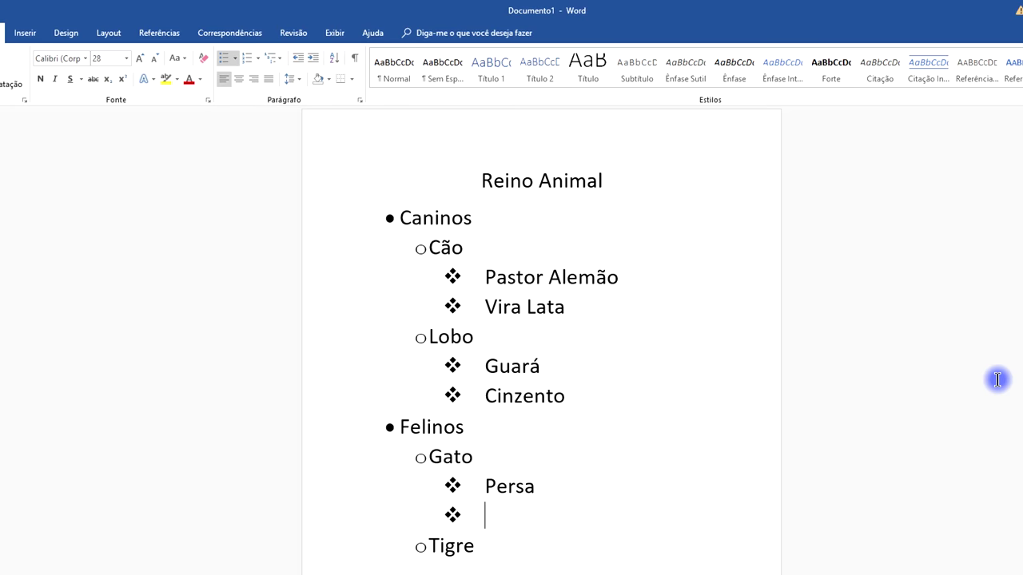
text(Siamês)
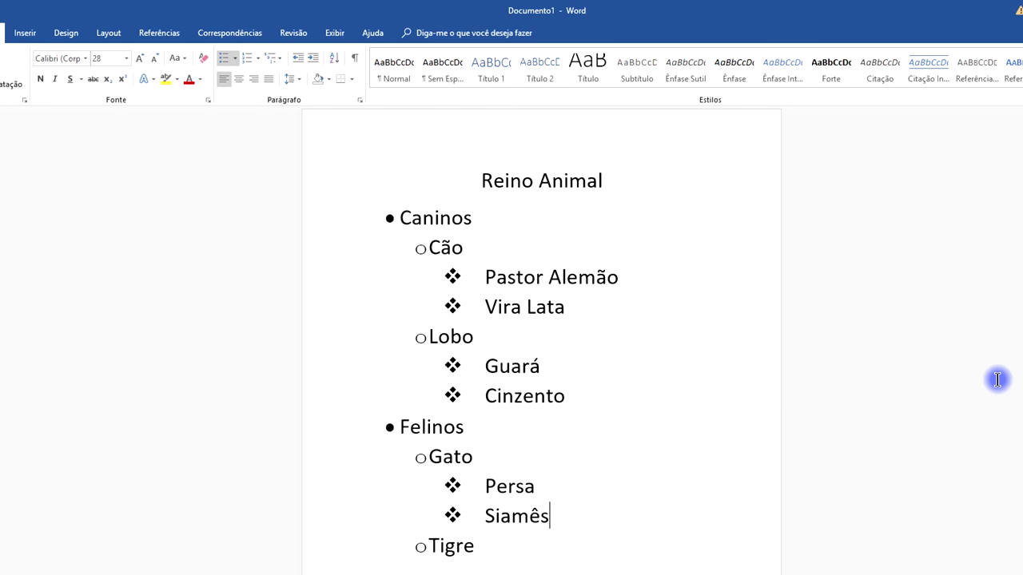
click(496, 546)
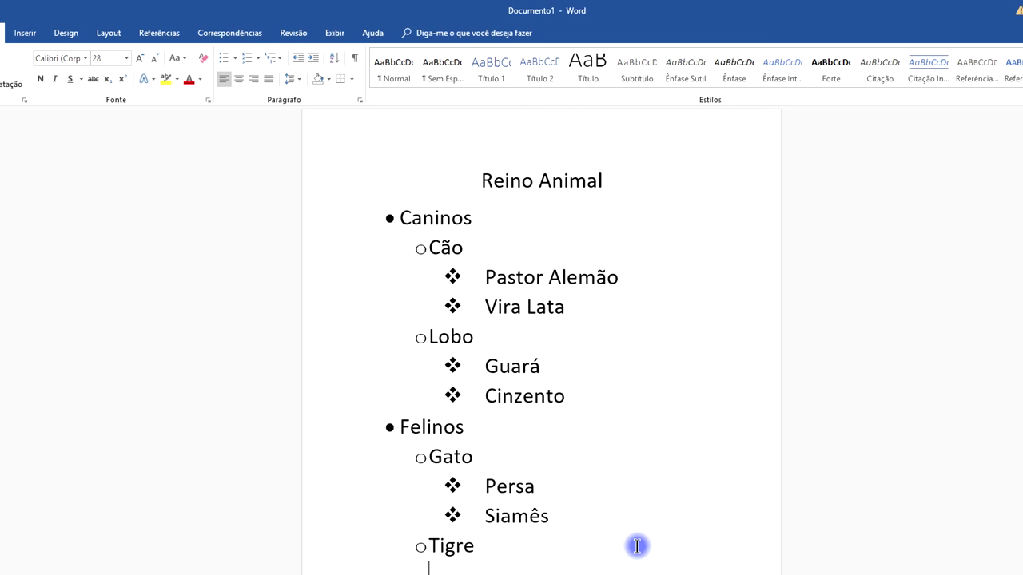
Add diamond-bulleted items Bengala and Siberiano under Tigre.
click(234, 59)
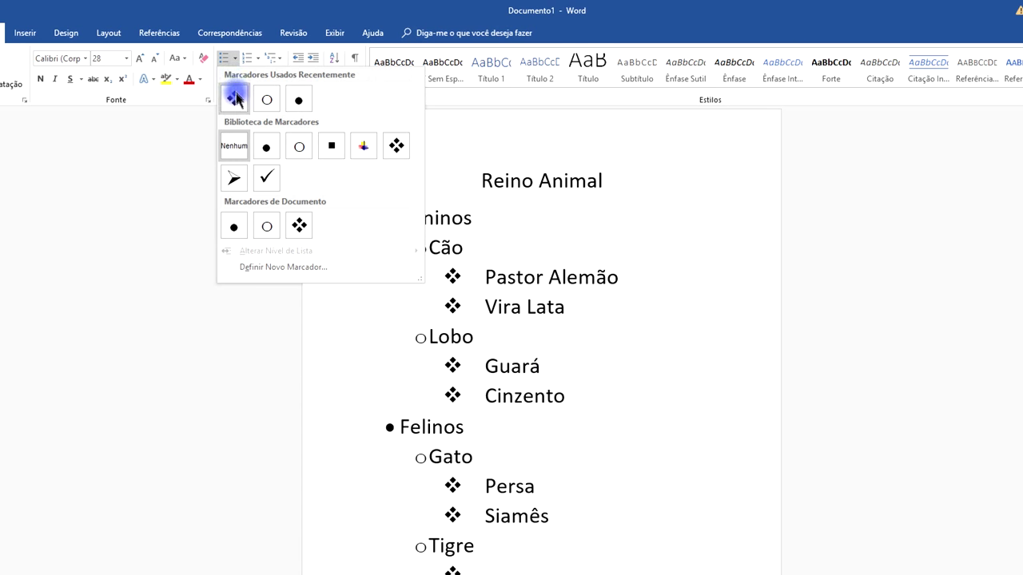
click(234, 99)
scroll(725, 449, down, 1)
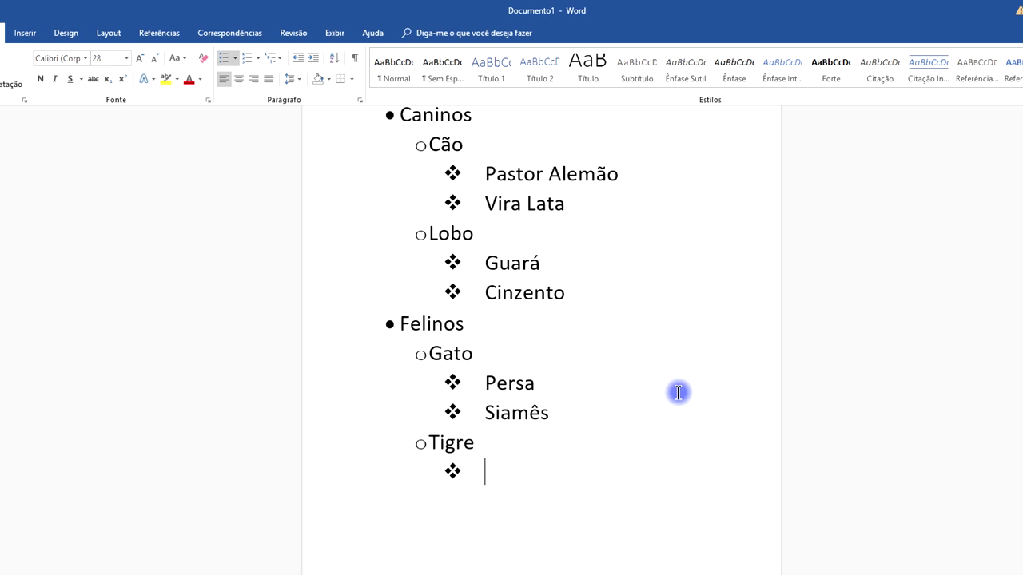
text(De )
text(Be)
text(ngala)
key(Left)
key(Left)
key(Left)
key(Left)
key(Left)
key(Left)
key(Left)
key(BackSpace)
key(BackSpace)
key(BackSpace)
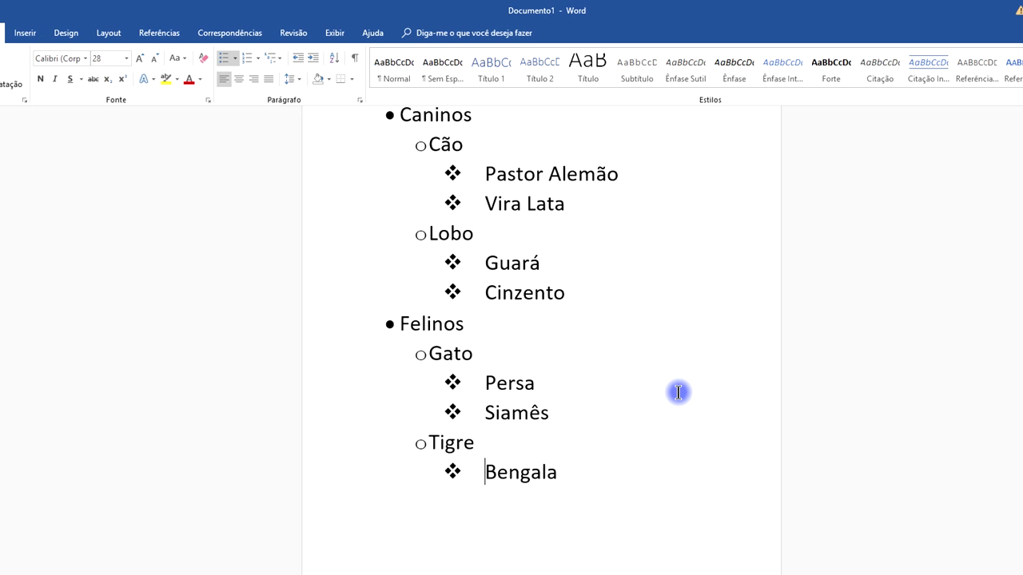
key(End)
key(Return)
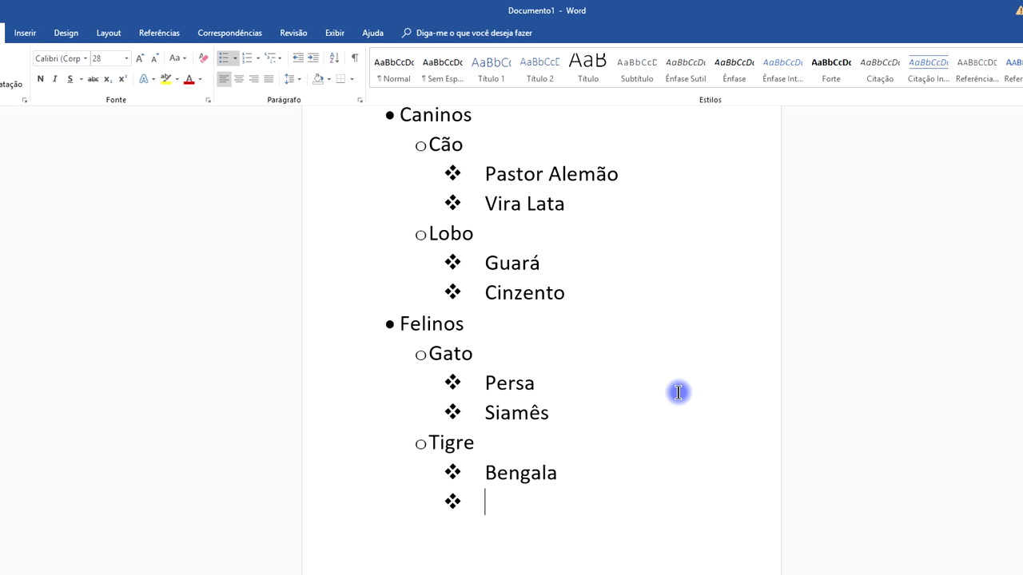
text(Siberiano)
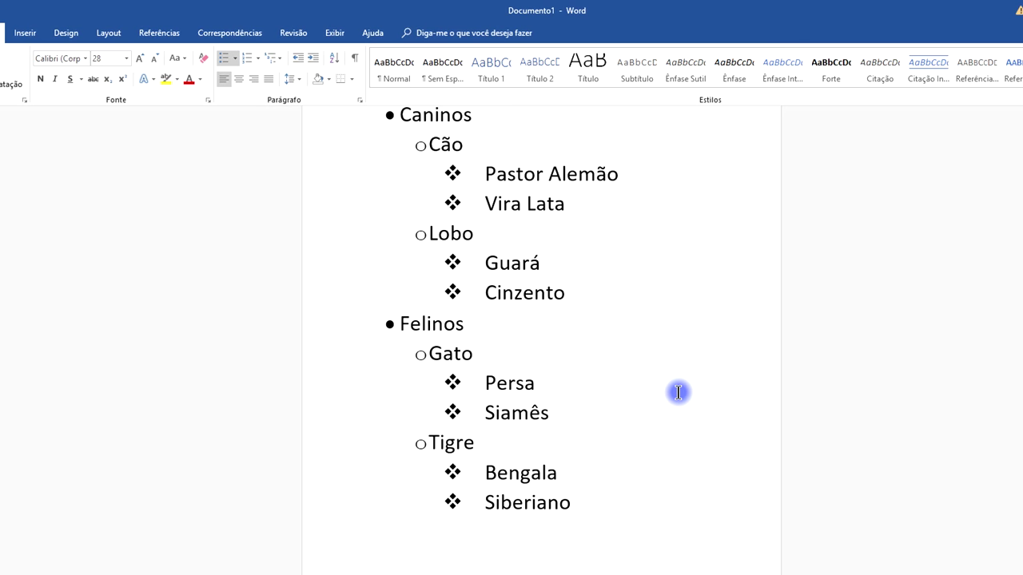
scroll(605, 413, up, 1)
scroll(612, 414, up, 1)
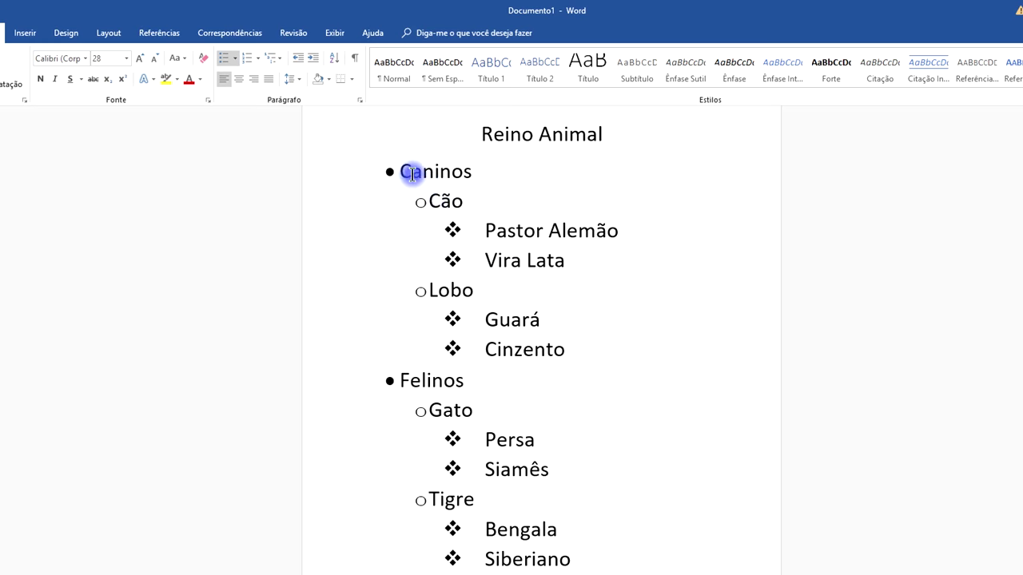
scroll(635, 548, down, 1)
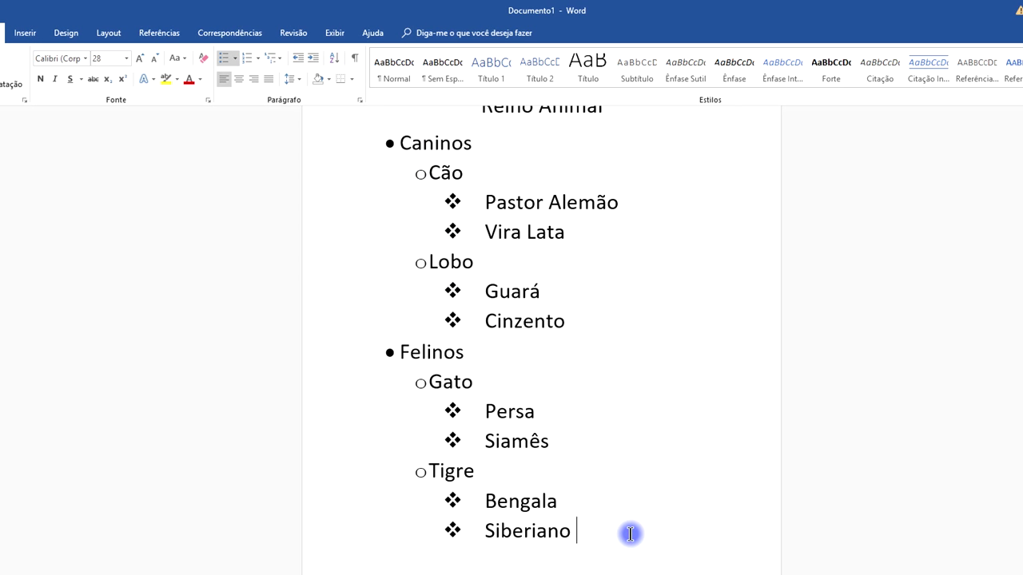
key(Return)
Close the list with the line 'Onde falarei sobre cada um:' and add a square-bulleted item below.
key(BackSpace)
key(BackSpace)
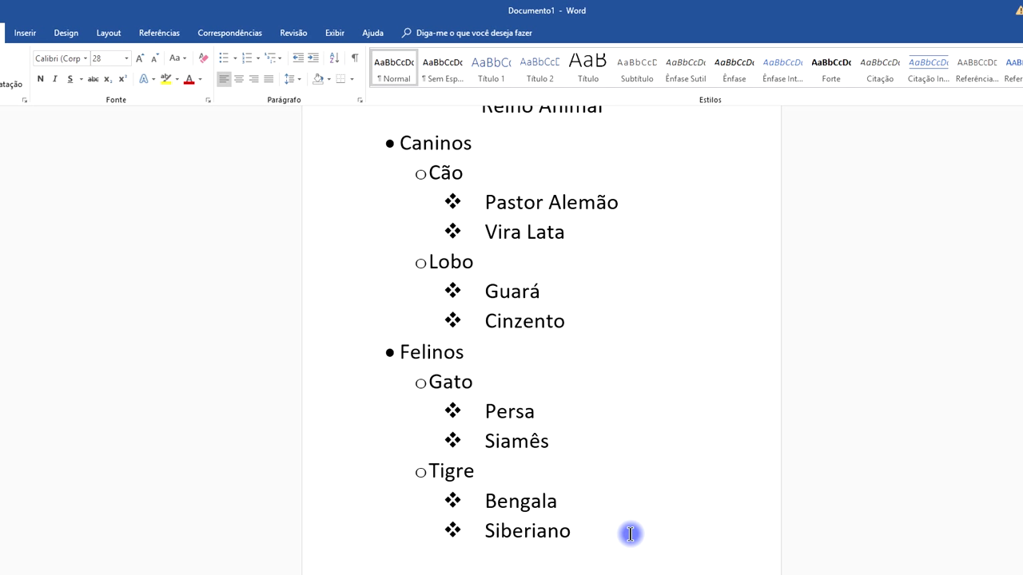
text(Onde falarei )
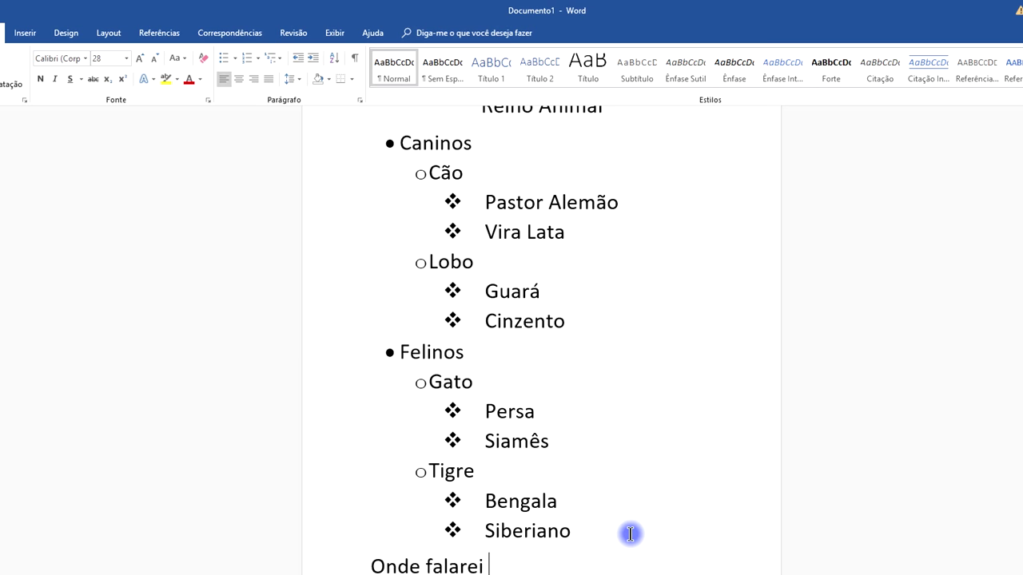
text(sobre cada um)
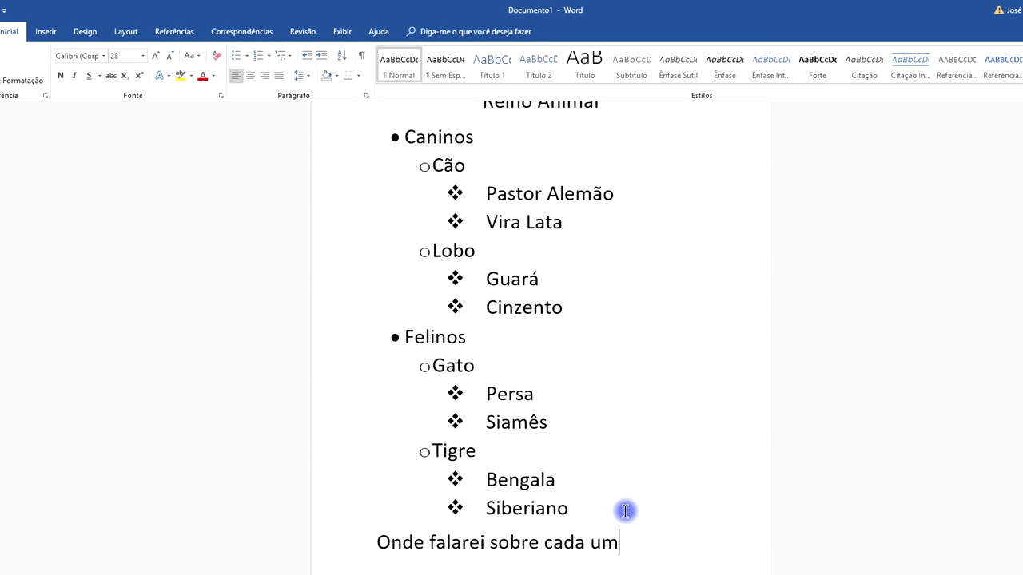
text(:)
key(Return)
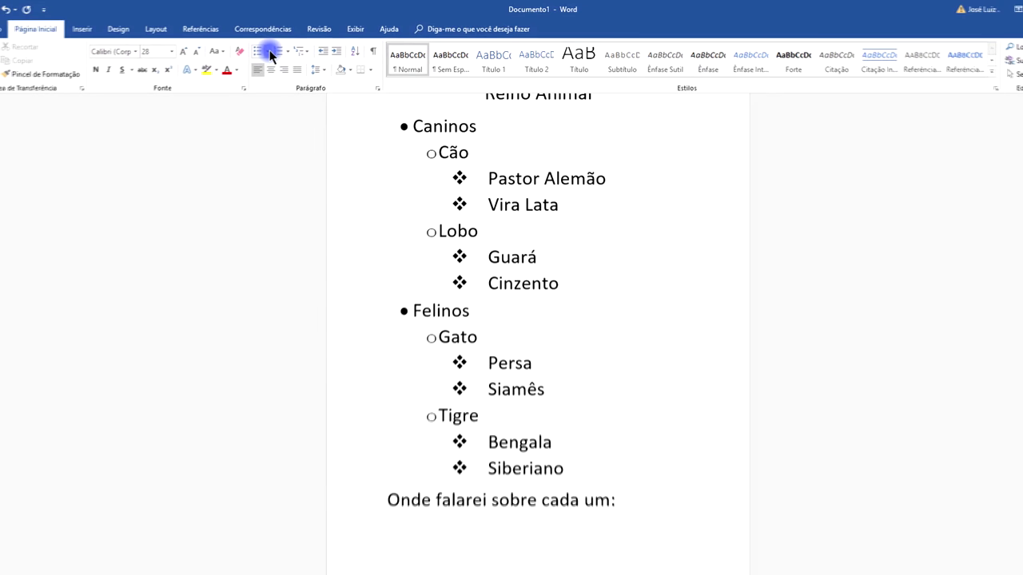
click(246, 55)
click(352, 127)
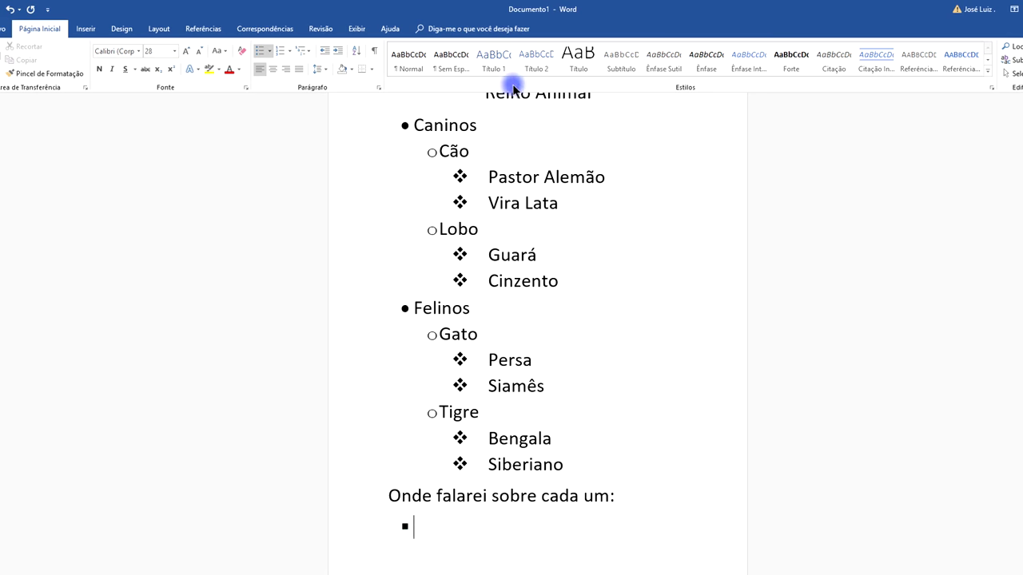
click(357, 31)
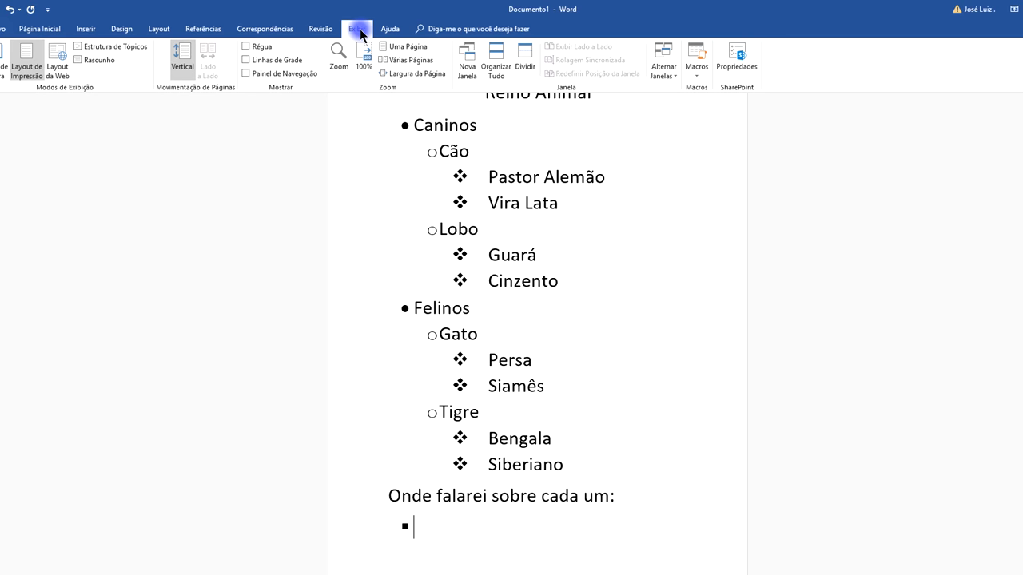
Show the ruler, indent the square-bulleted line, and type 'ddddddd' on it.
click(246, 46)
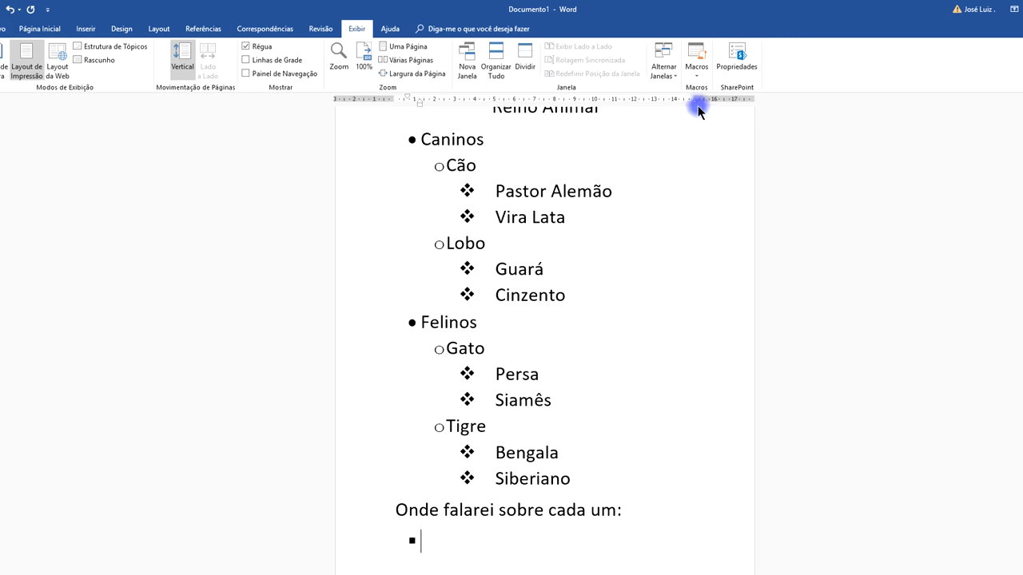
drag(422, 106, 481, 106)
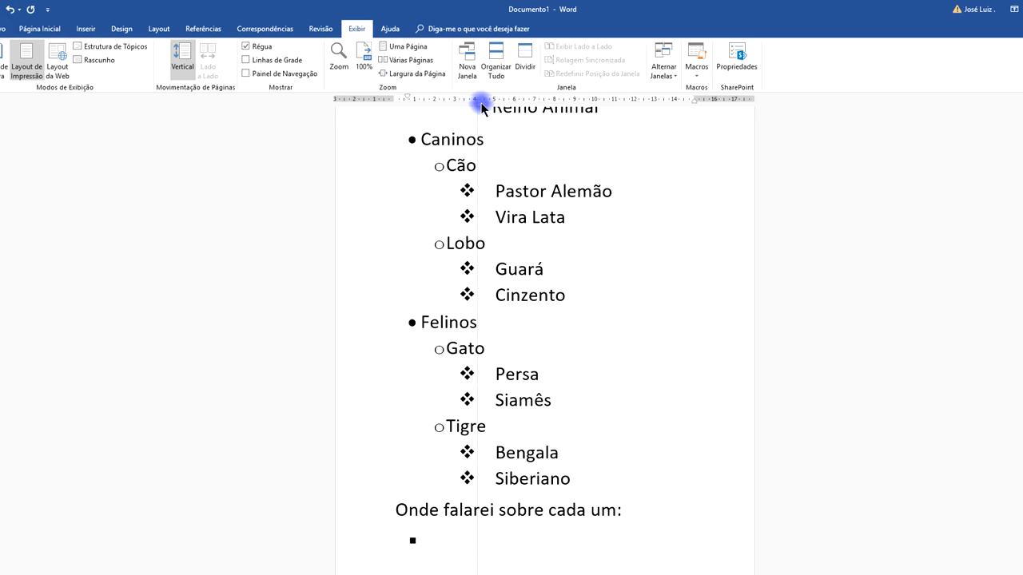
text(dd)
text(ddddd)
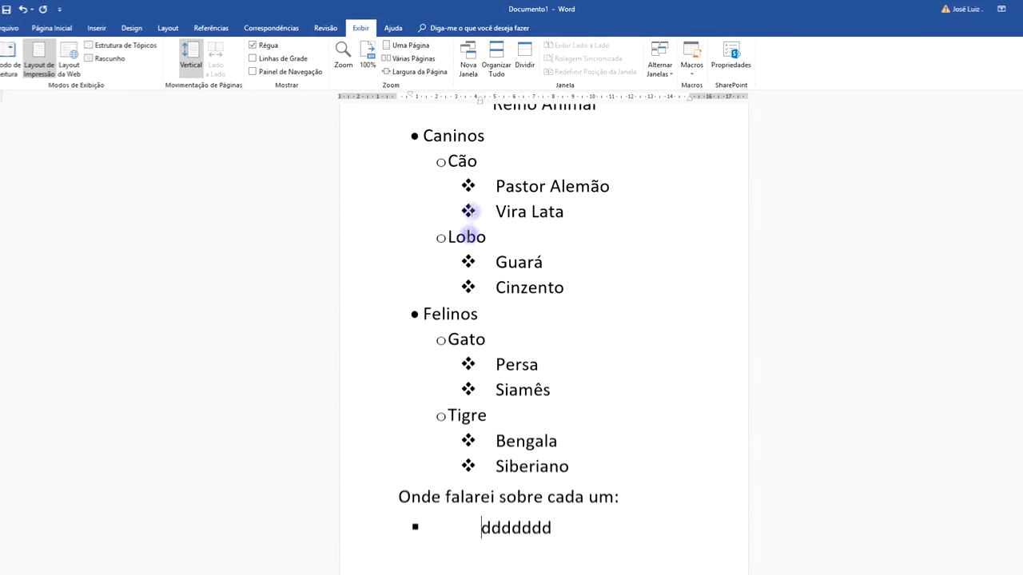
Use the ruler's indent markers to push the ddddddd line right, with its bullet close to the text.
drag(482, 96, 421, 97)
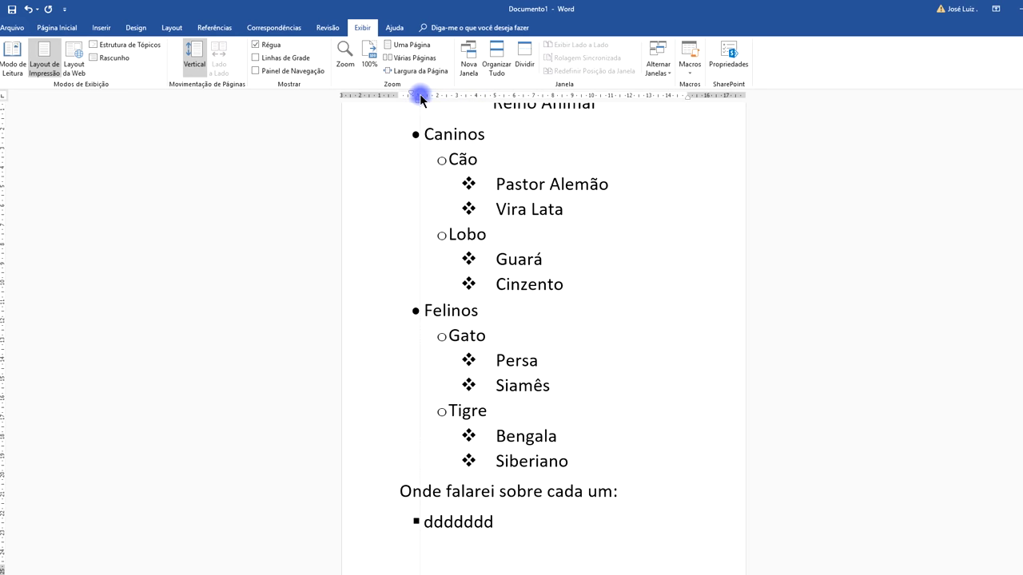
drag(420, 97, 409, 97)
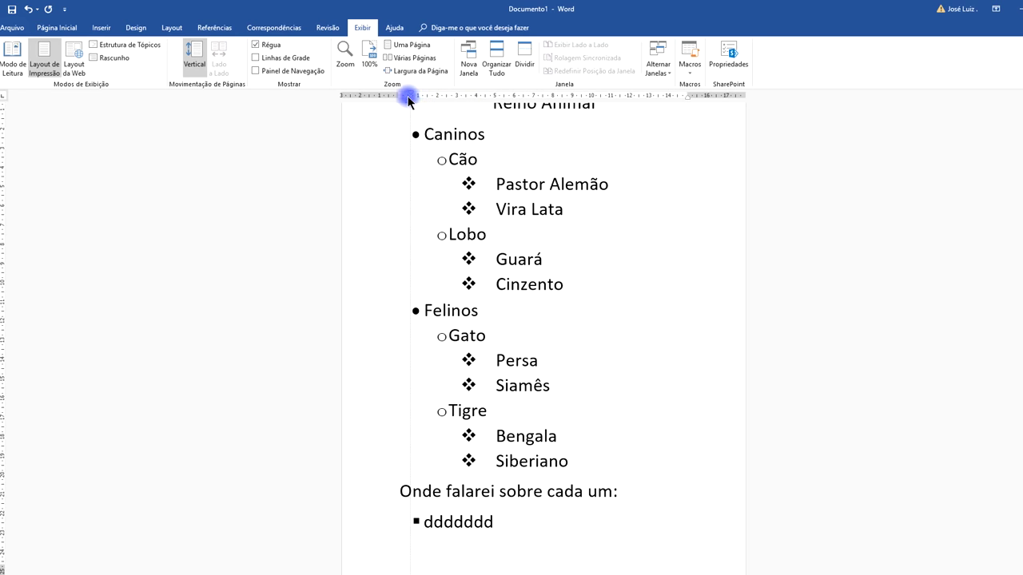
drag(408, 97, 409, 101)
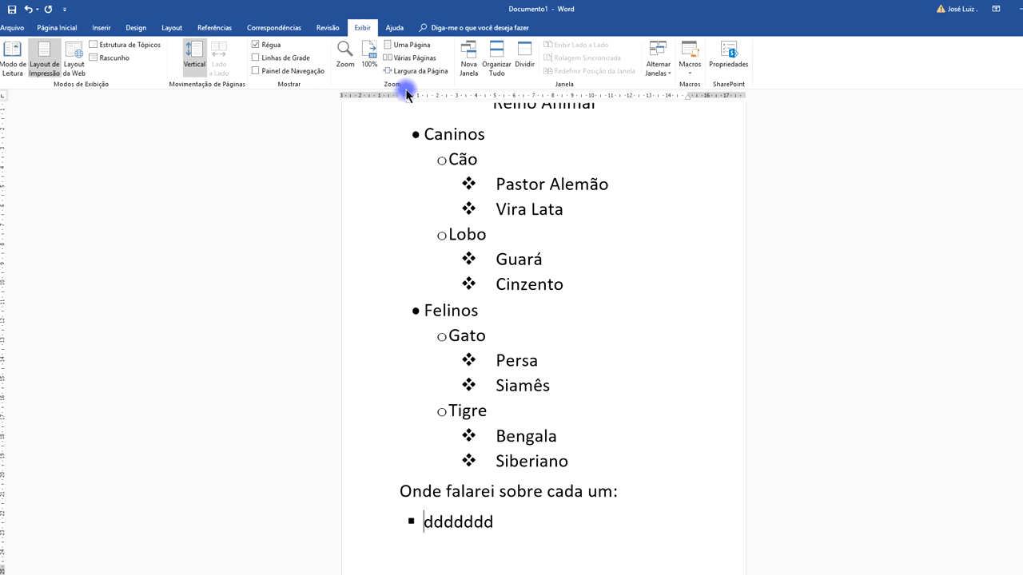
drag(407, 95, 415, 95)
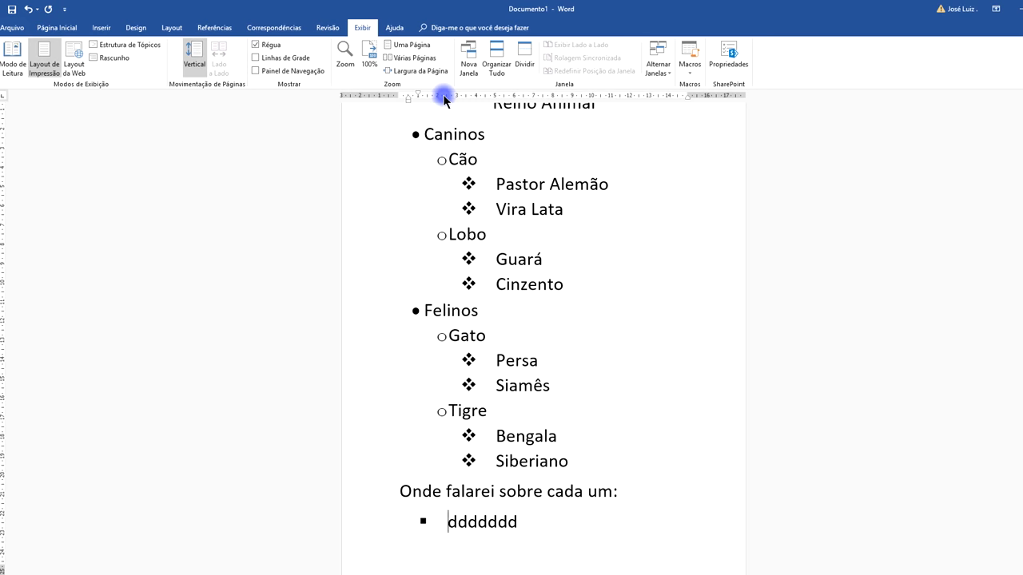
drag(417, 96, 472, 97)
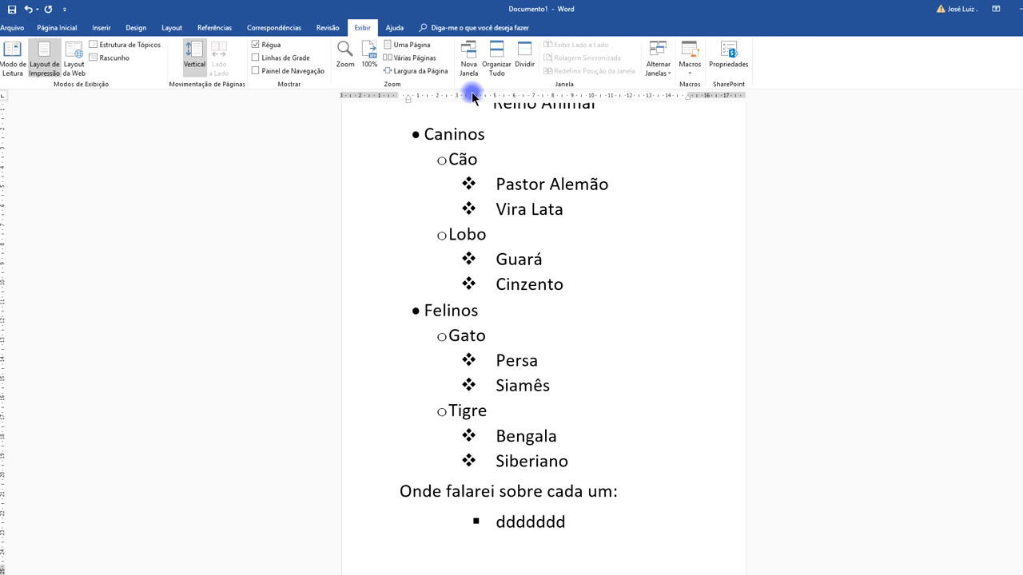
drag(472, 97, 507, 97)
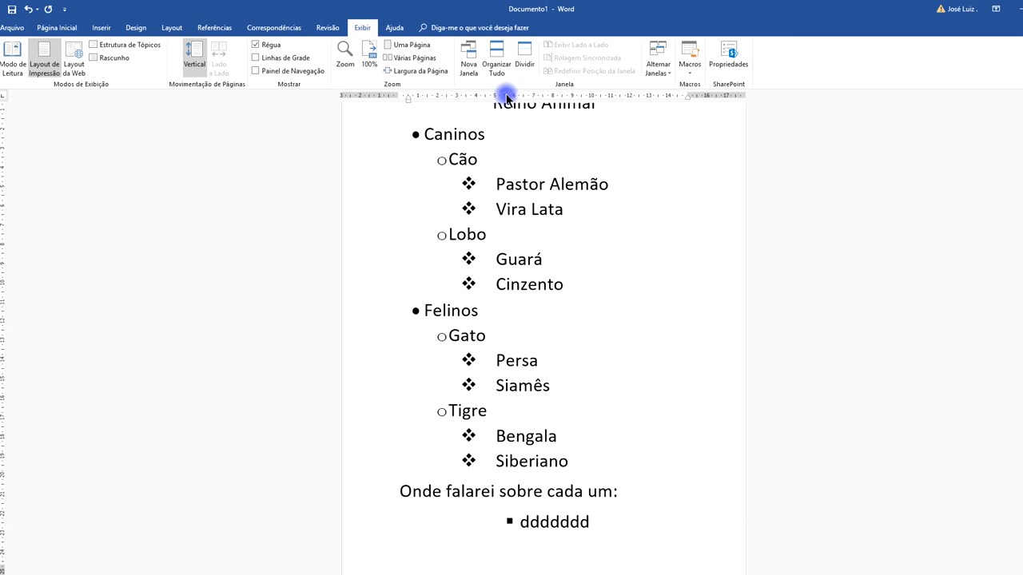
drag(507, 96, 527, 96)
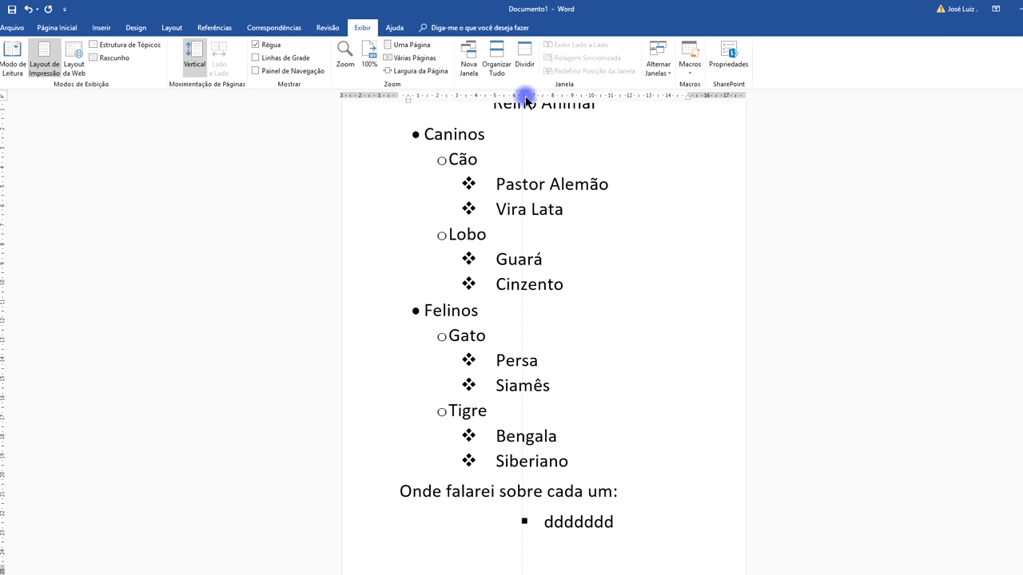
drag(408, 99, 508, 97)
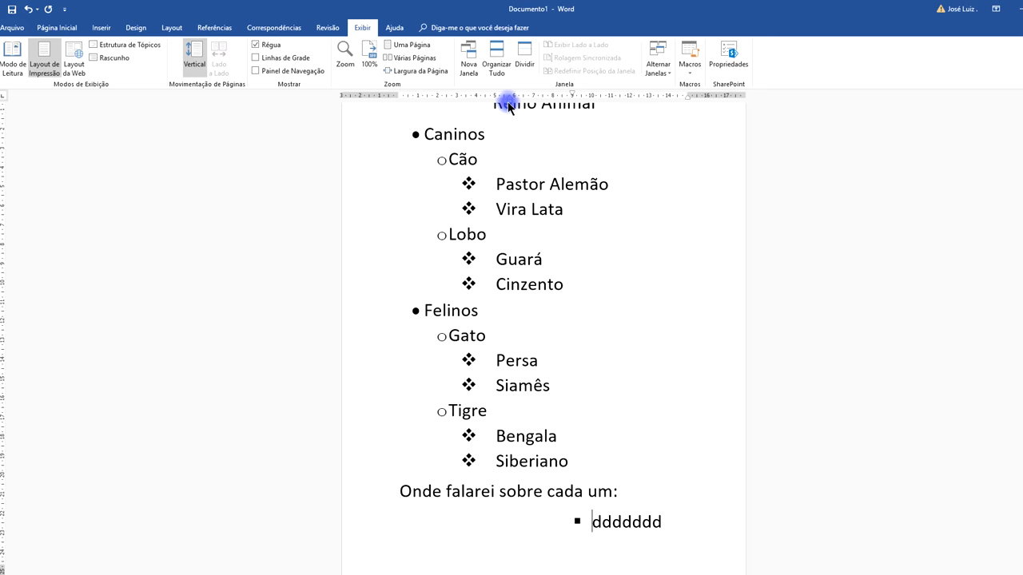
drag(508, 102, 519, 103)
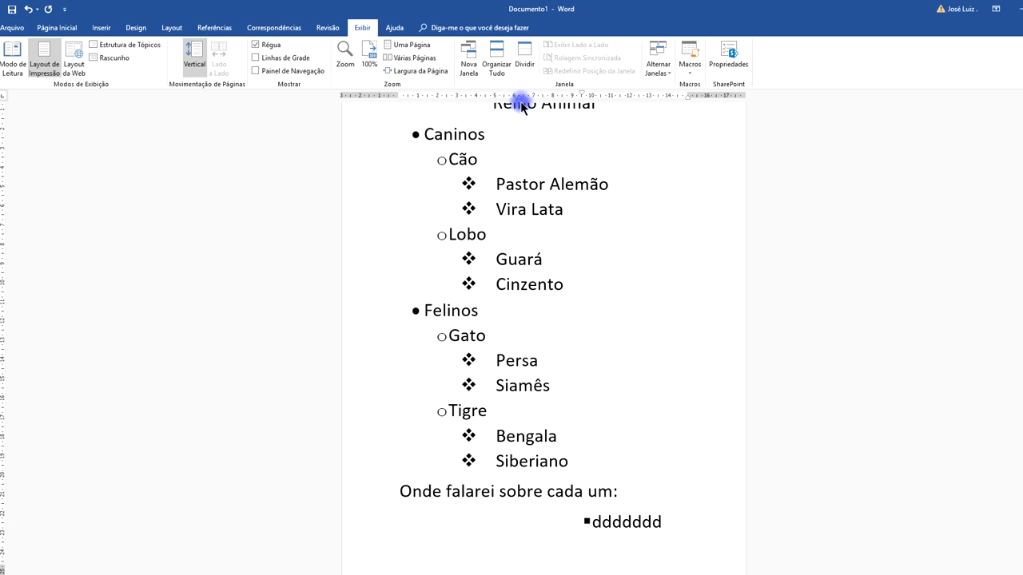
mouse_move(520, 106)
mouse_down()
mouse_move(564, 97)
mouse_move(548, 97)
mouse_up()
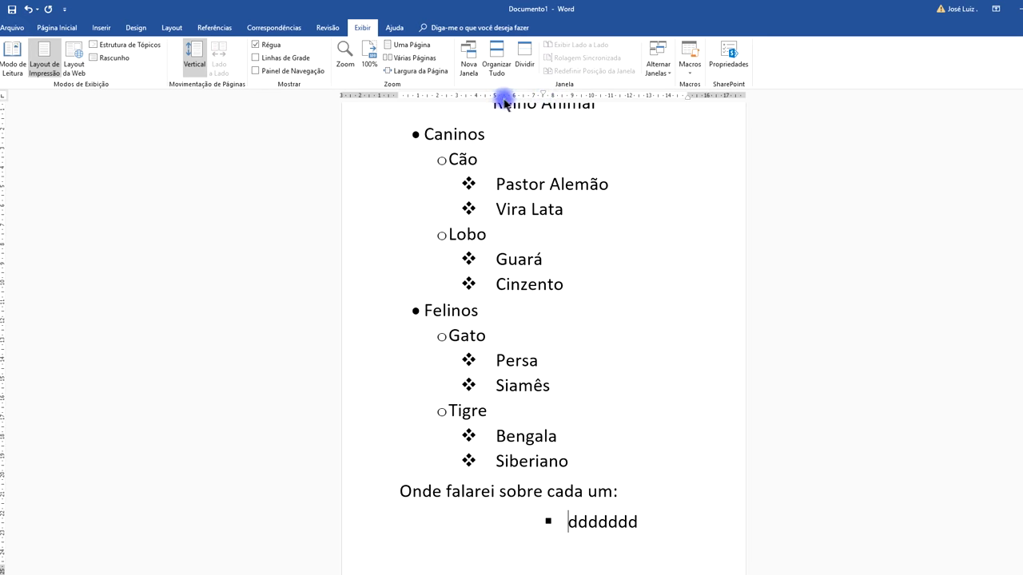
drag(504, 103, 496, 99)
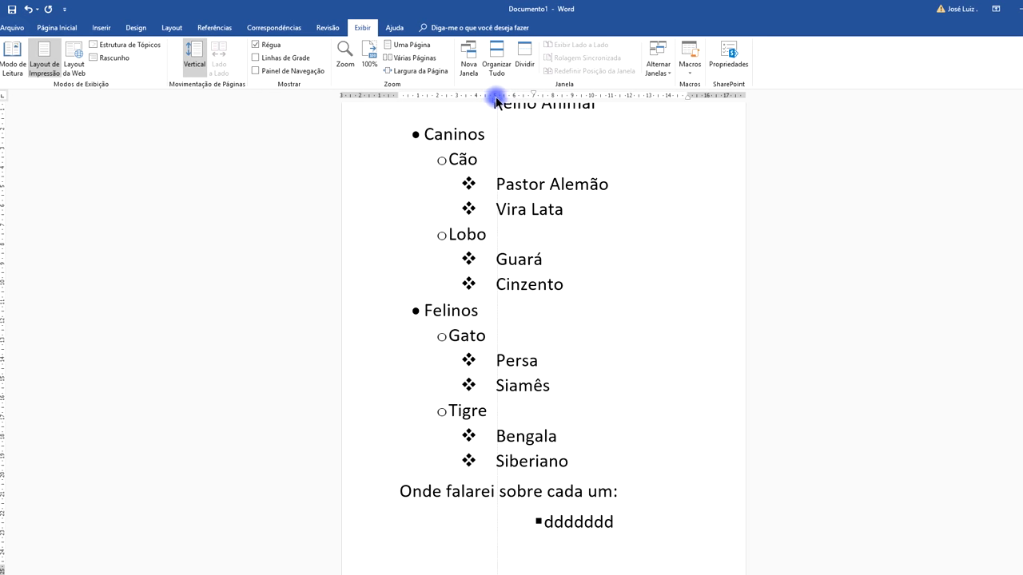
Start a new bullet line below ddddddd, then return to the start of the Ddddddd line.
click(629, 522)
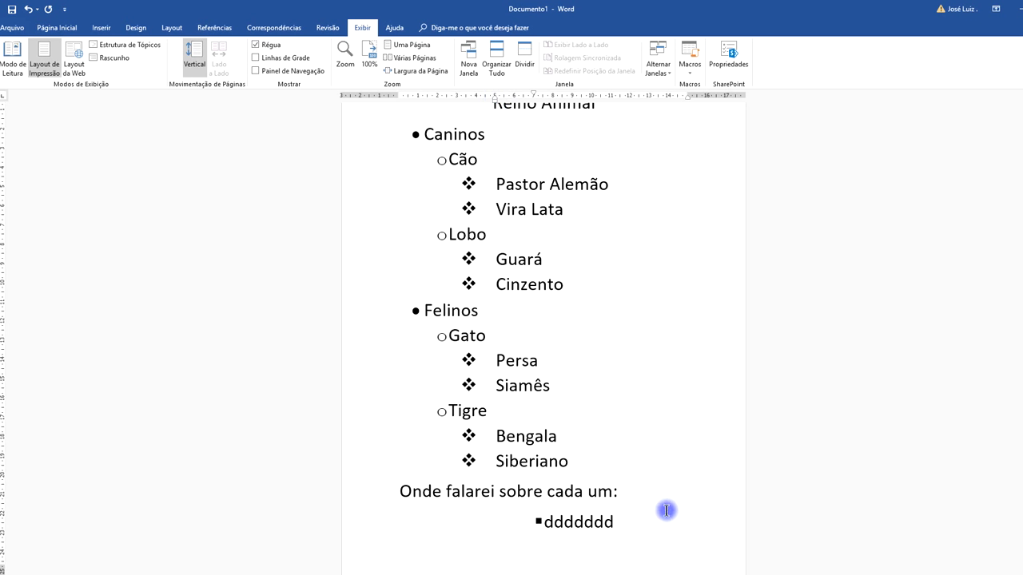
key(Return)
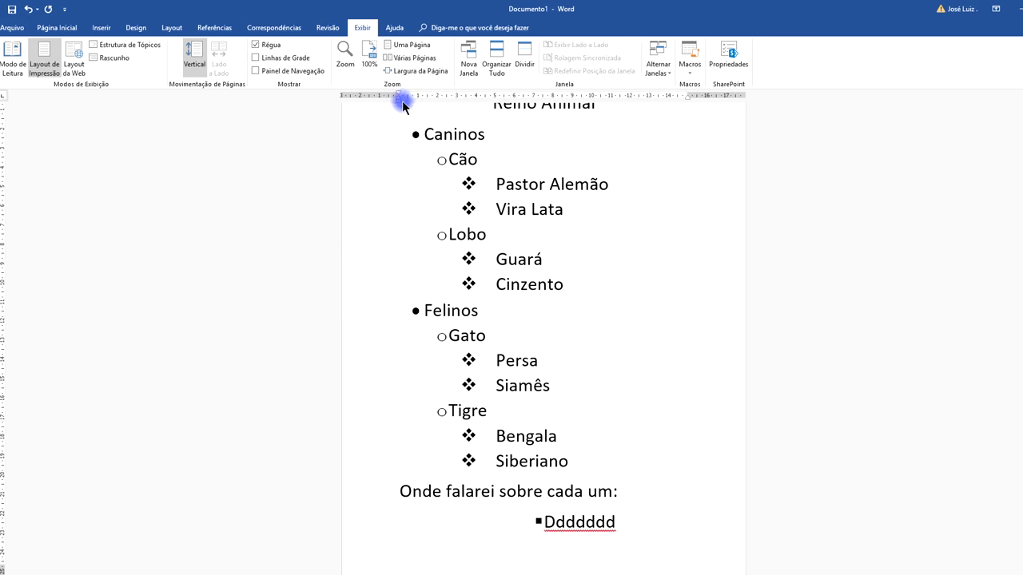
scroll(557, 246, down, 1)
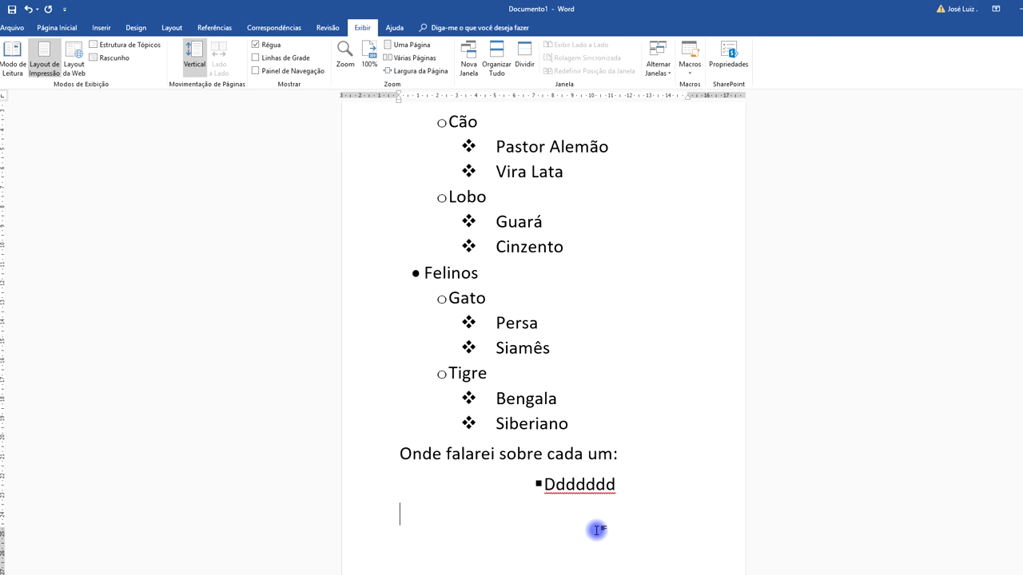
click(545, 485)
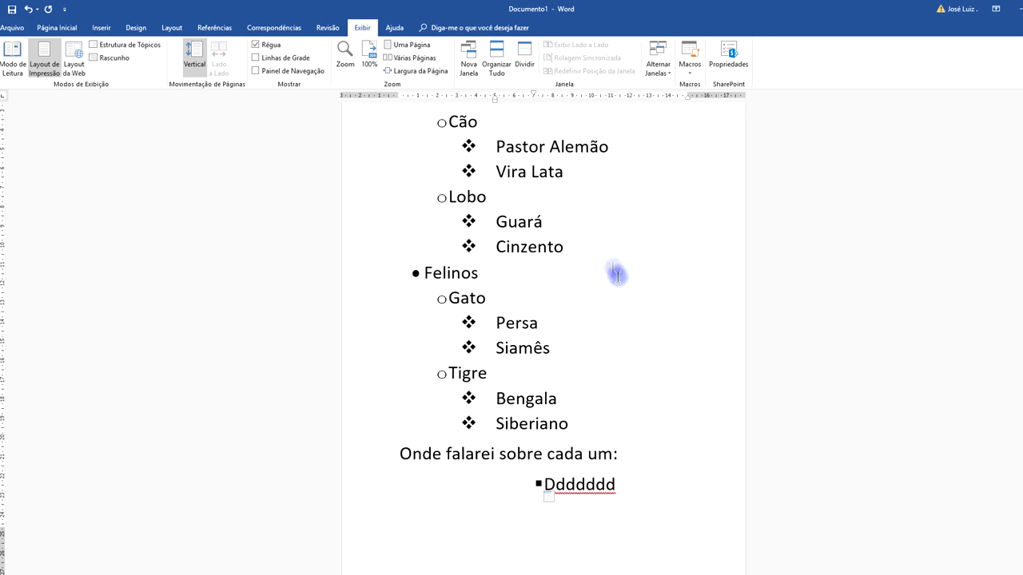
Indent Pastor Alemão with Tab so it lines up with Vira Lata.
click(495, 146)
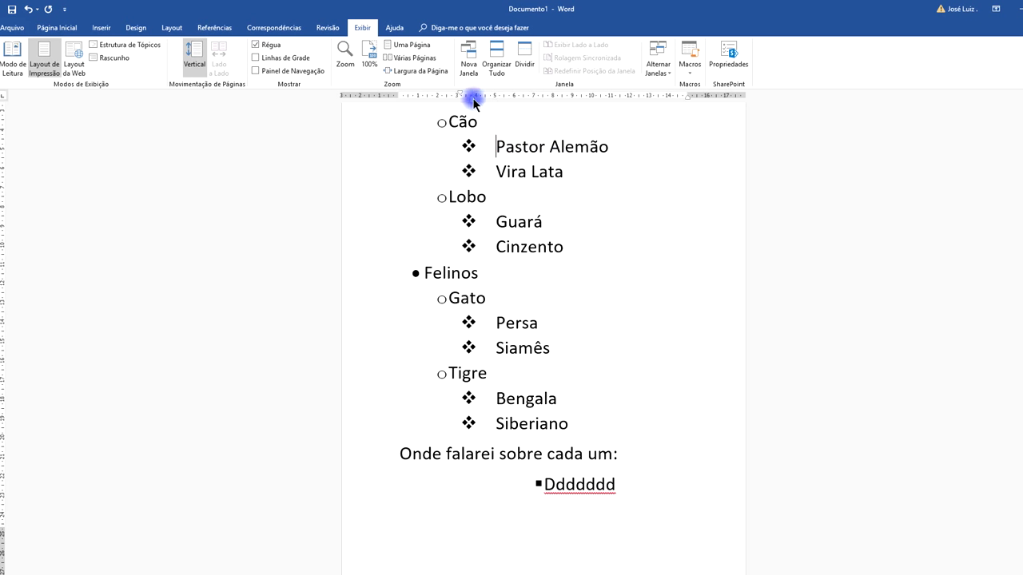
drag(474, 101, 466, 100)
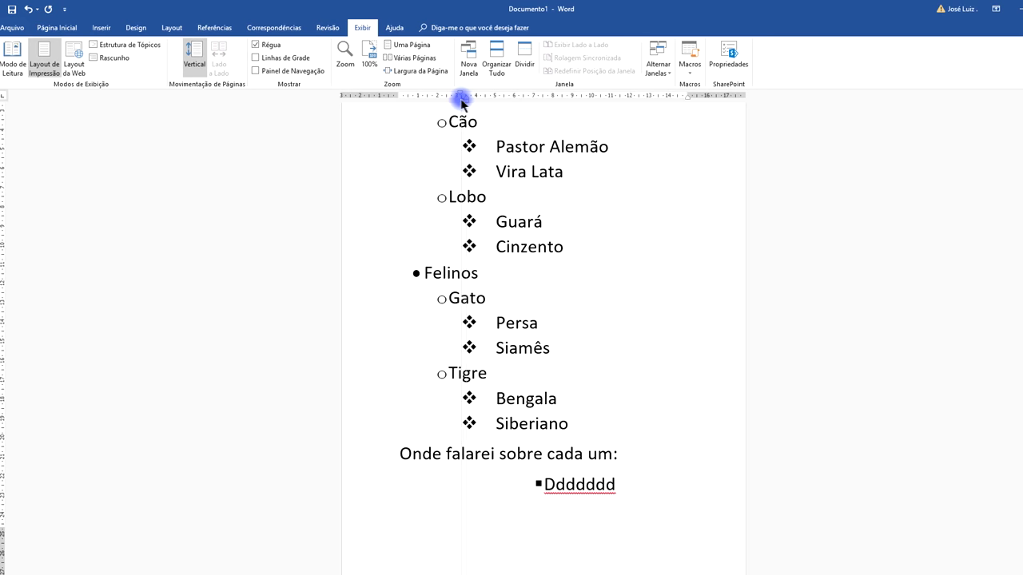
drag(465, 101, 458, 101)
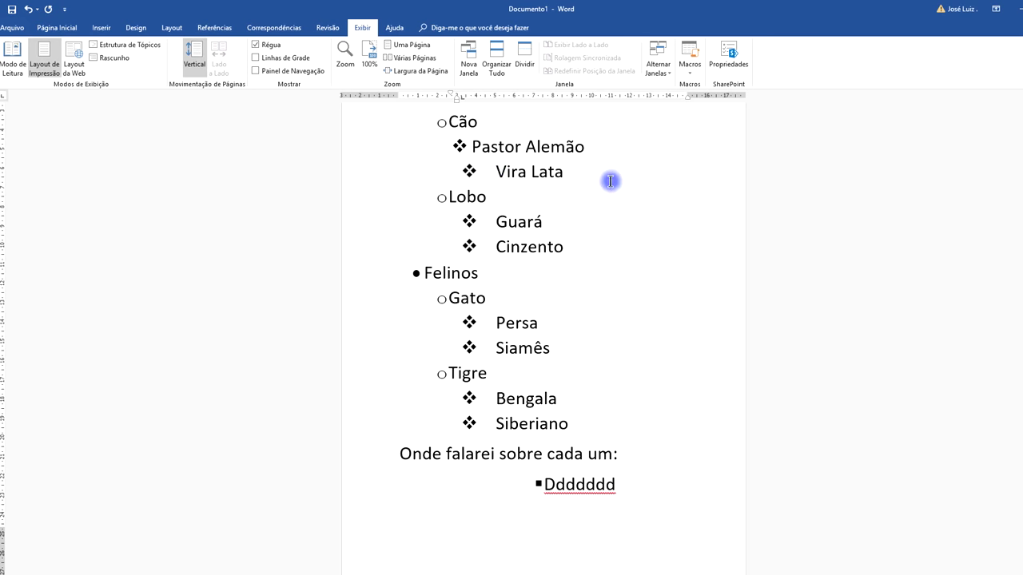
key(Tab)
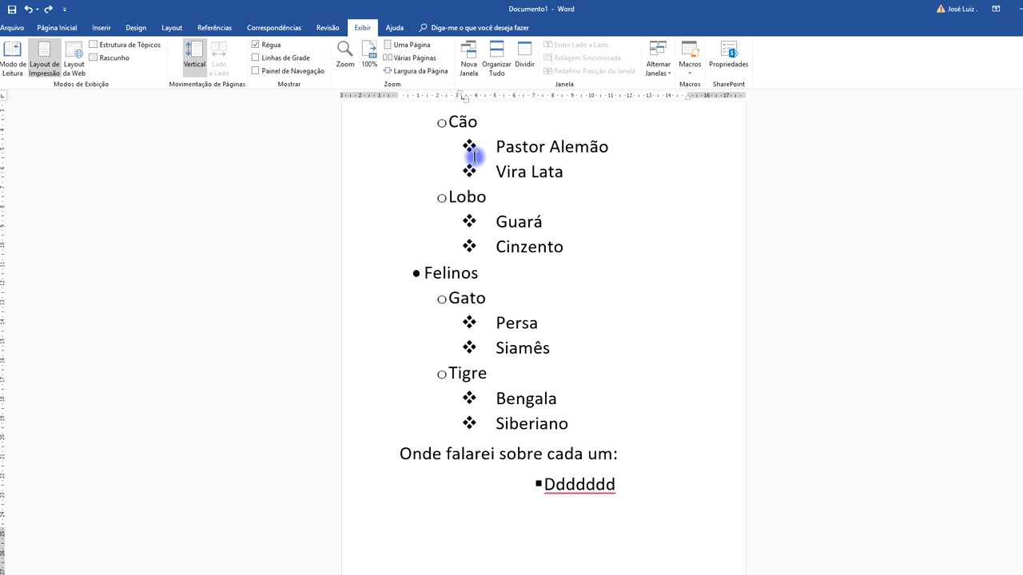
Delete the placeholder Dddddd letters from the end of the square-bulleted line.
scroll(637, 247, up, 2)
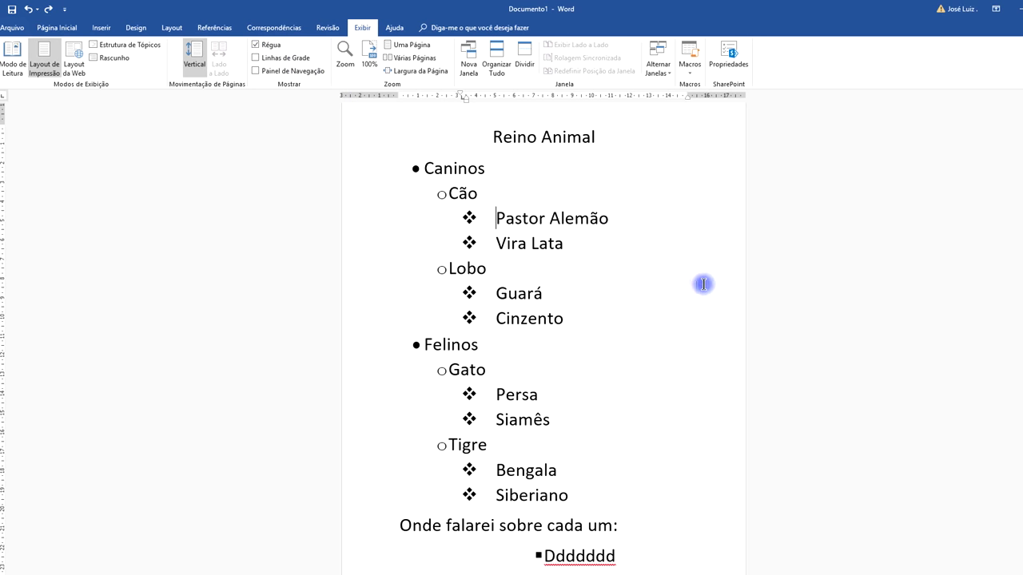
scroll(786, 317, down, 1)
click(632, 483)
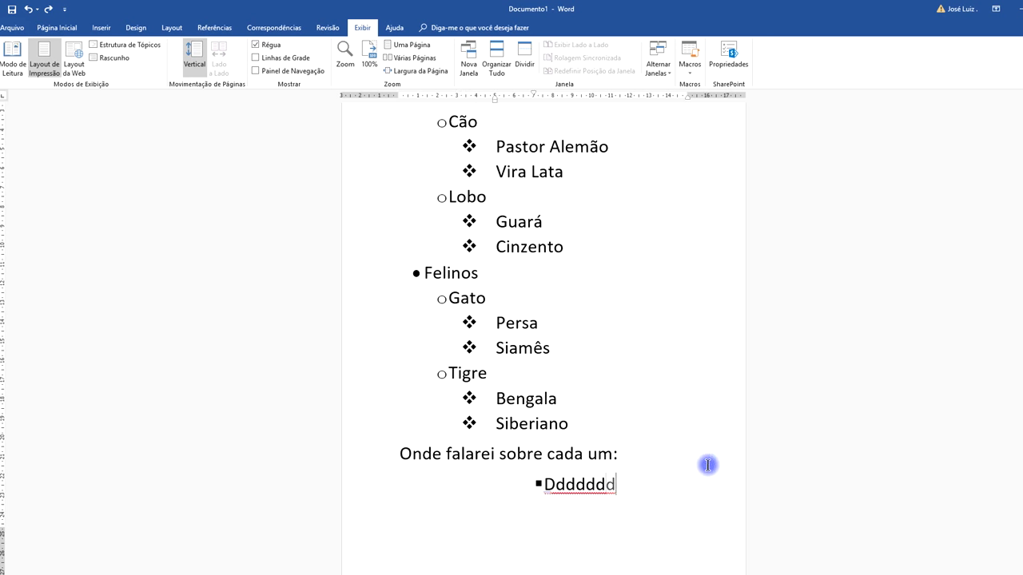
key(BackSpace)
key(BackSpace)
key(BackSpace)
text(Marcador.)
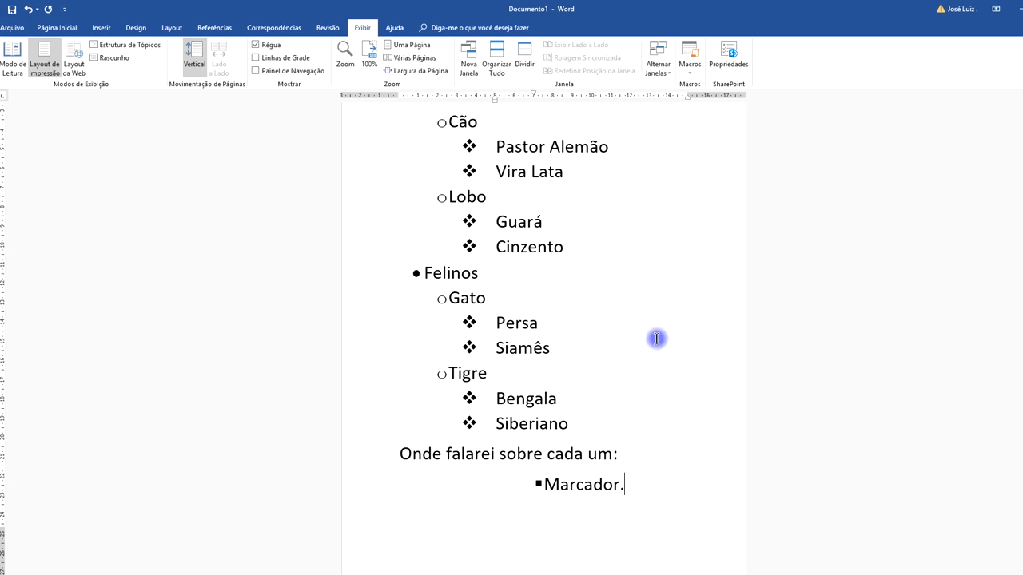
Insert a page break after the 'Marcador.' line to create a blank second page.
scroll(656, 339, up, 2)
scroll(656, 339, up, 1)
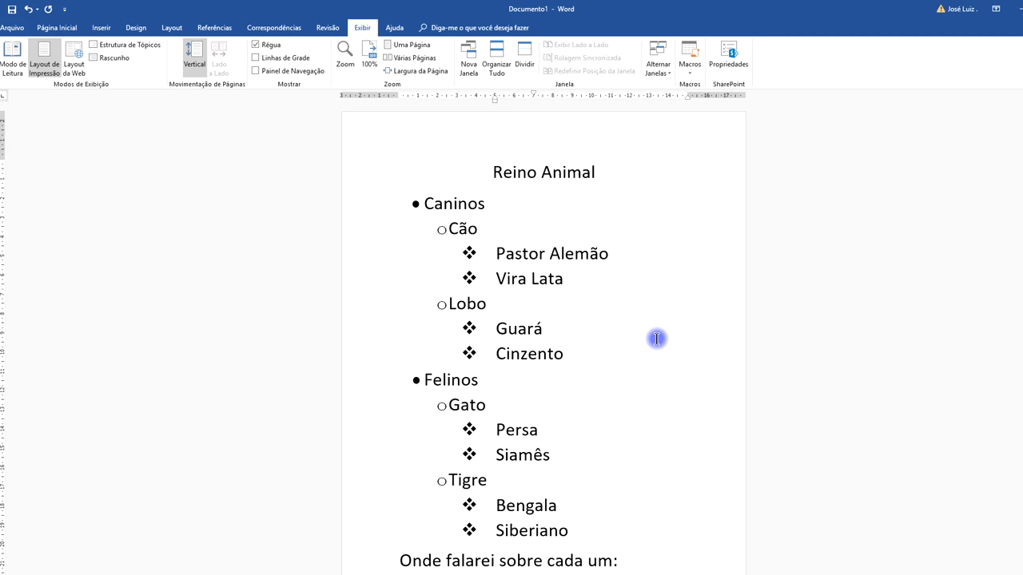
scroll(656, 336, down, 1)
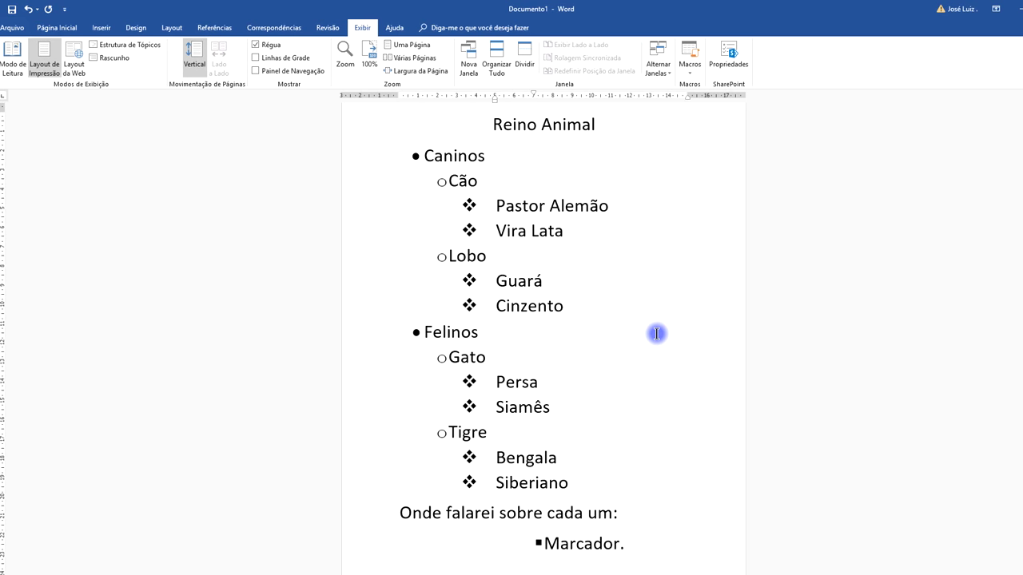
click(9, 32)
key(Escape)
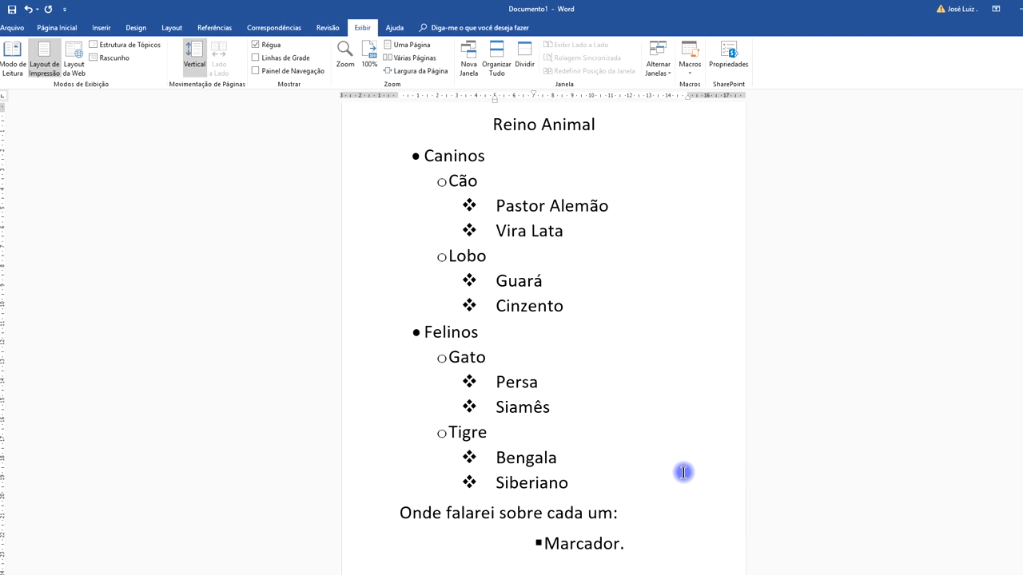
key(Return)
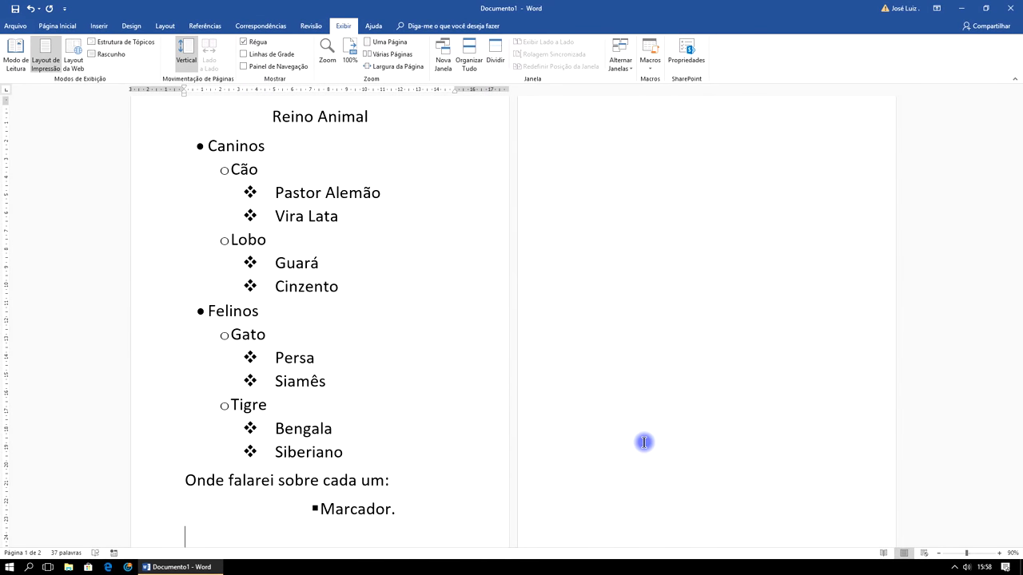
Place the cursor on page 2 and zoom in step by step to 120%.
click(596, 166)
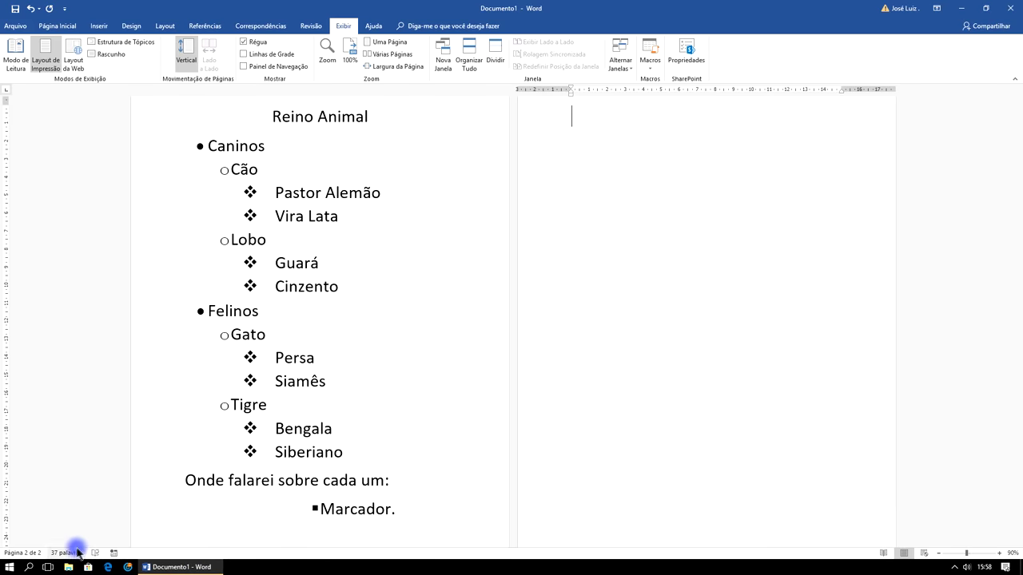
click(1000, 553)
click(1005, 554)
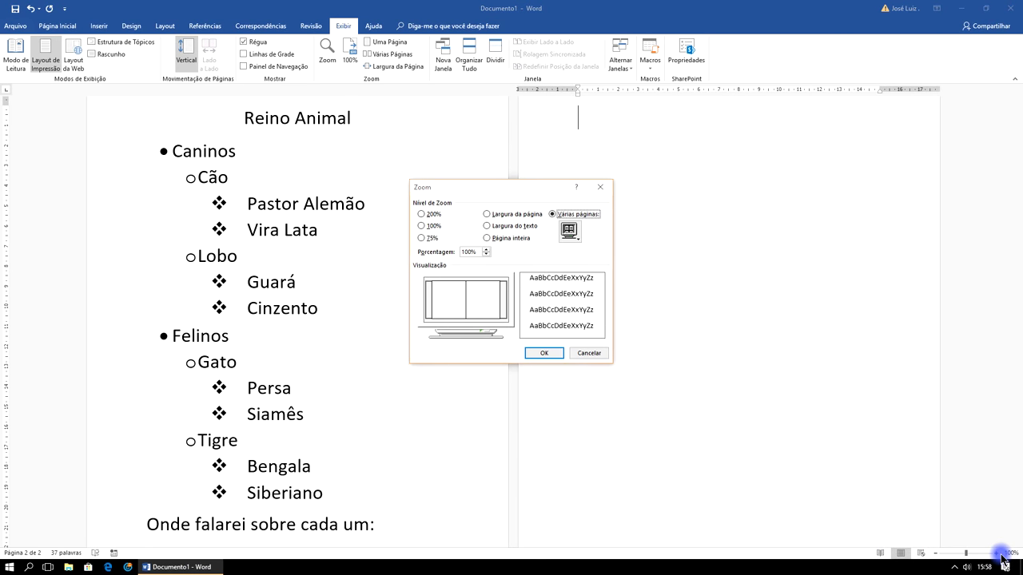
click(605, 357)
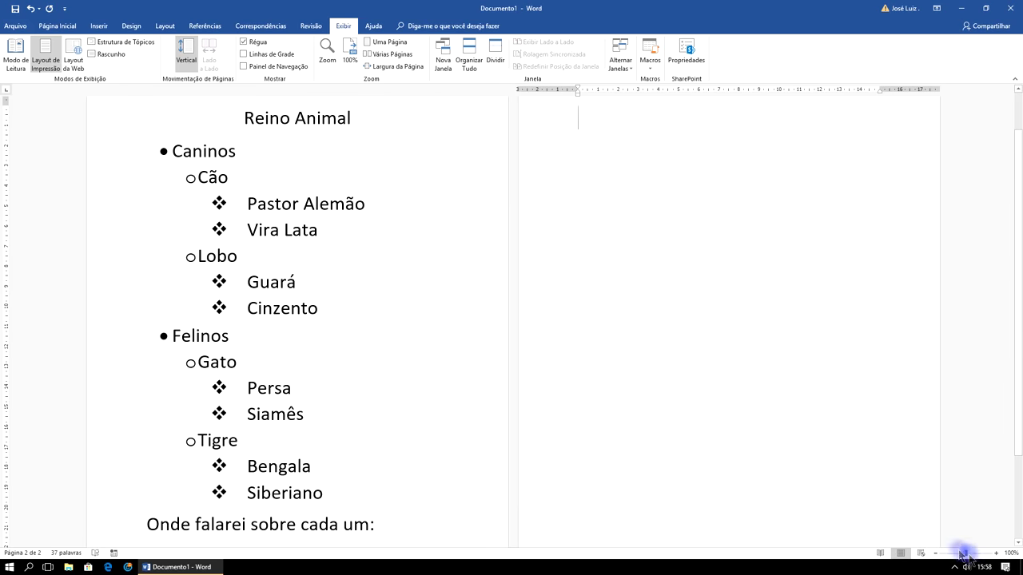
click(995, 552)
click(996, 553)
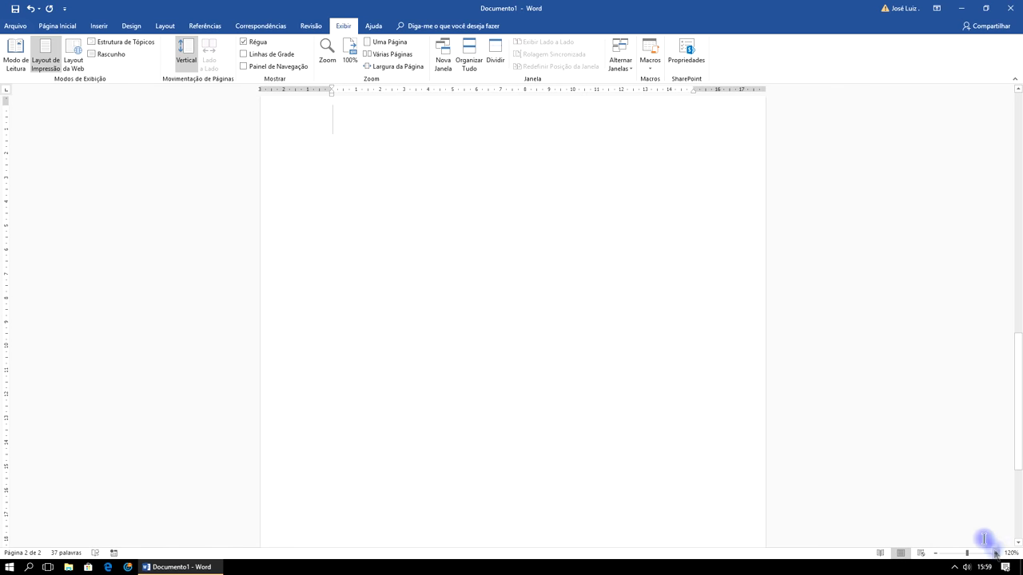
scroll(710, 230, up, 2)
scroll(712, 233, up, 3)
scroll(637, 265, down, 1)
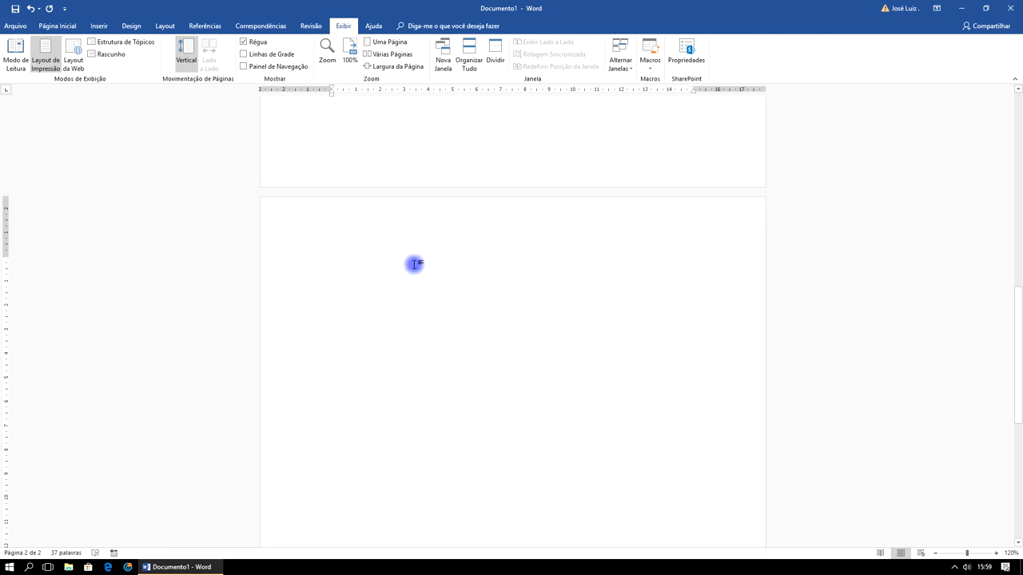
Type the heading 'Posição' at the top of page 2 and select it.
text(Posição)
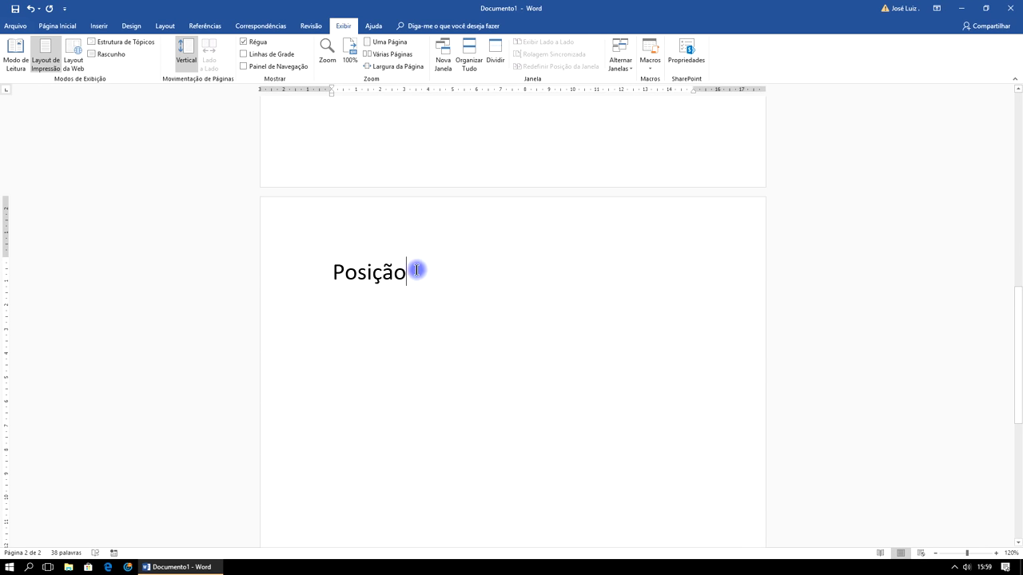
double_click(337, 270)
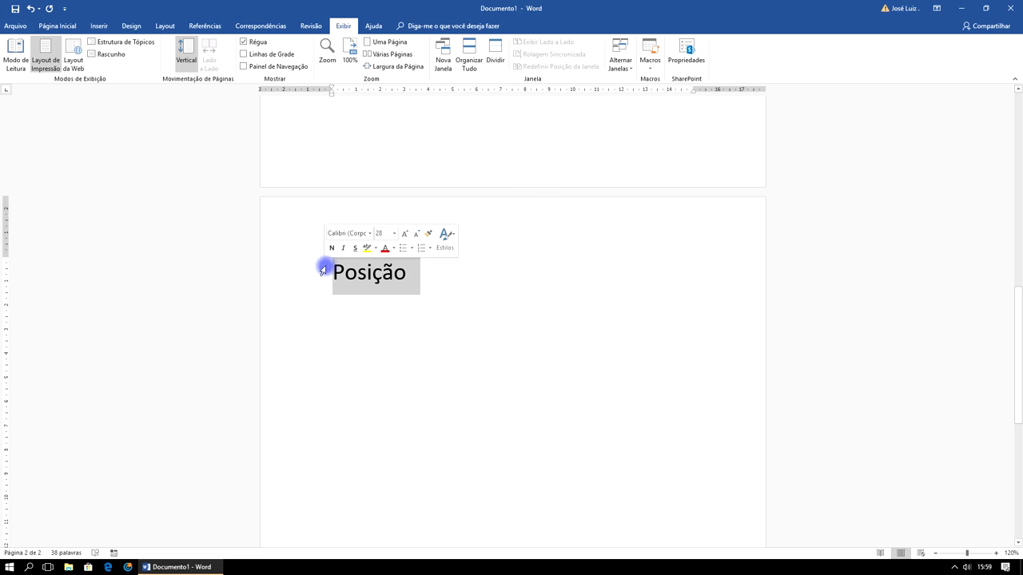
click(67, 29)
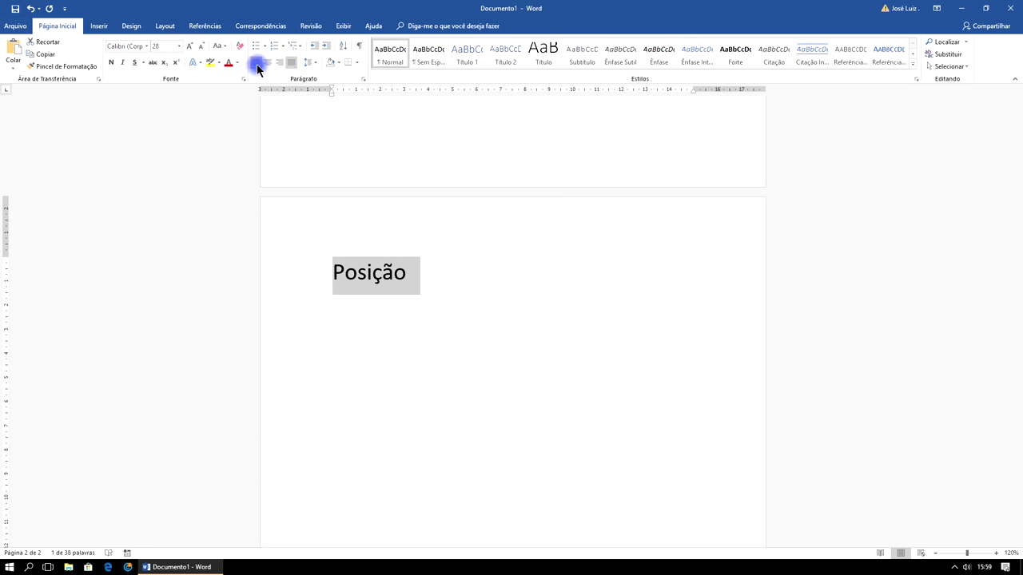
Centre 'Posição' after trying left and right alignment, then start a line beneath it.
click(268, 63)
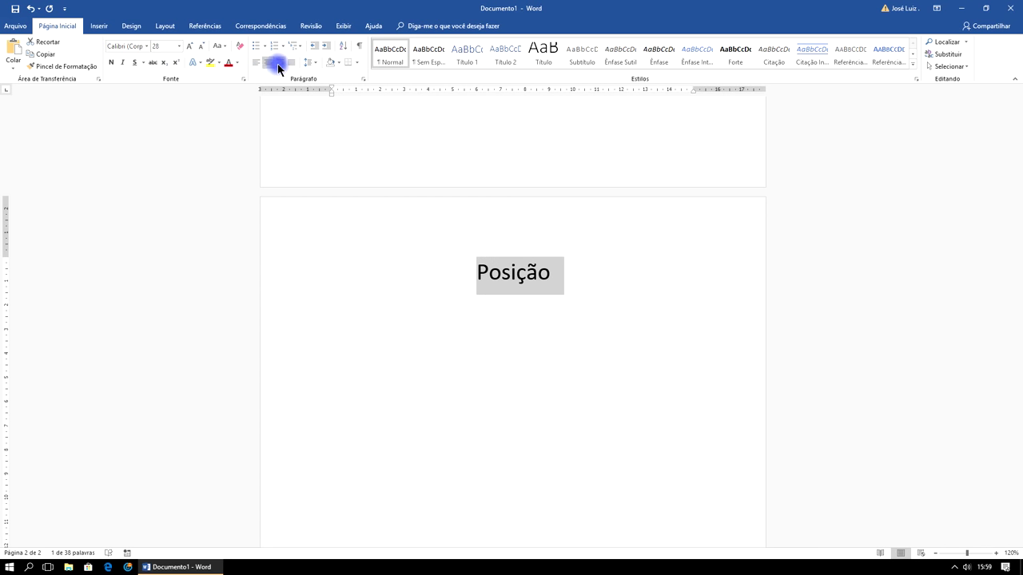
click(279, 63)
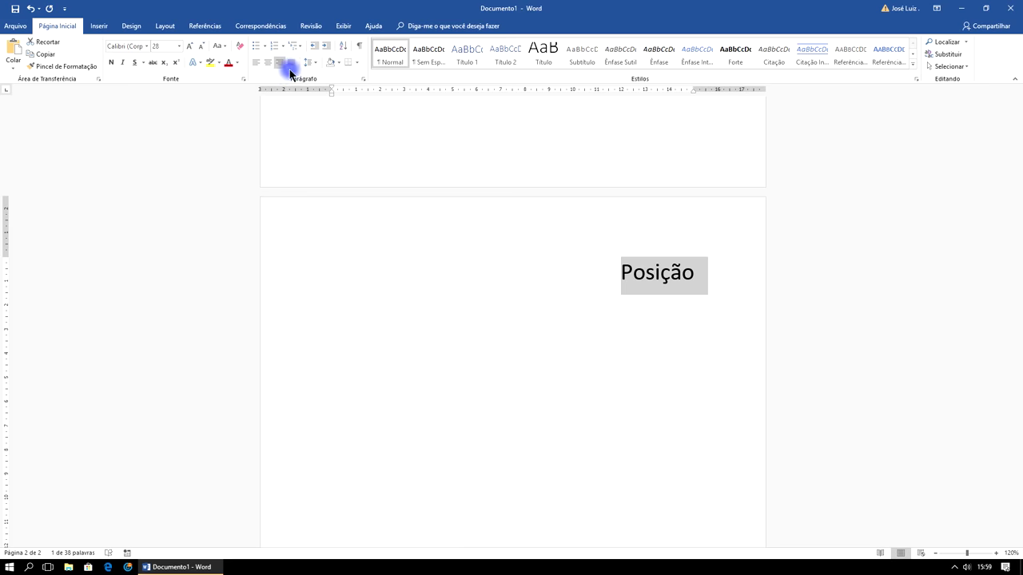
click(269, 64)
click(258, 64)
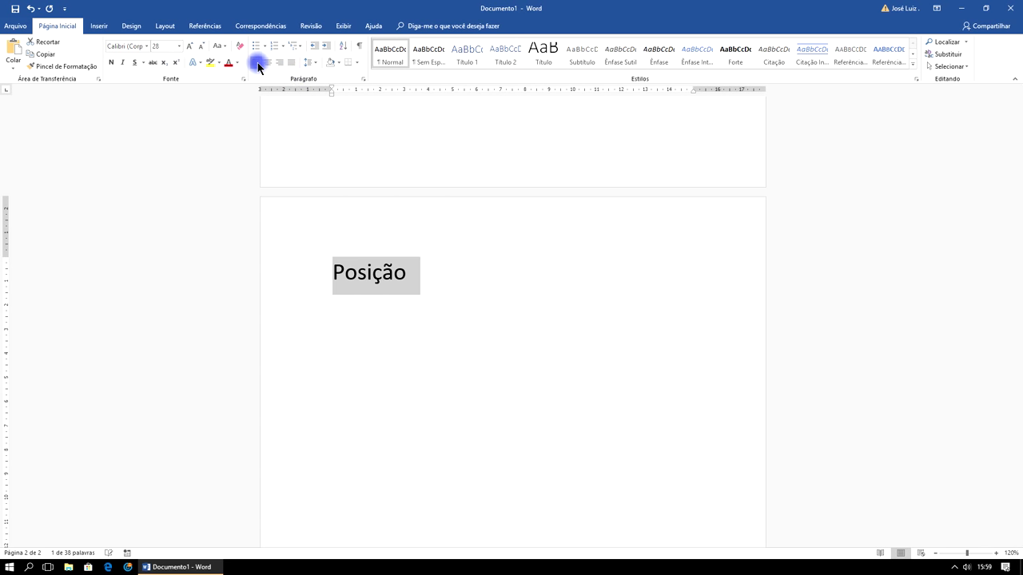
click(270, 63)
click(279, 63)
click(268, 63)
click(256, 63)
click(267, 64)
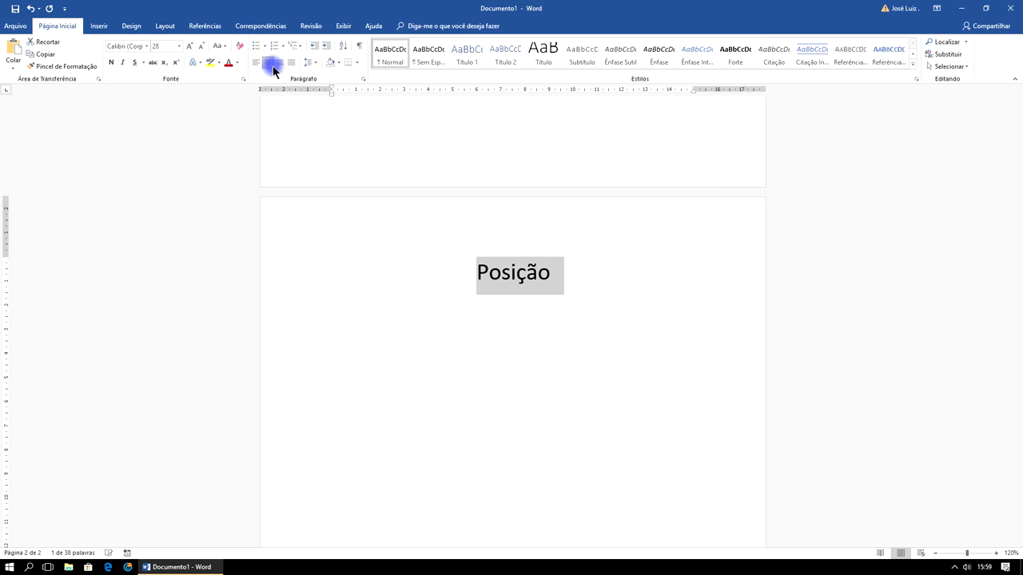
click(575, 272)
key(Return)
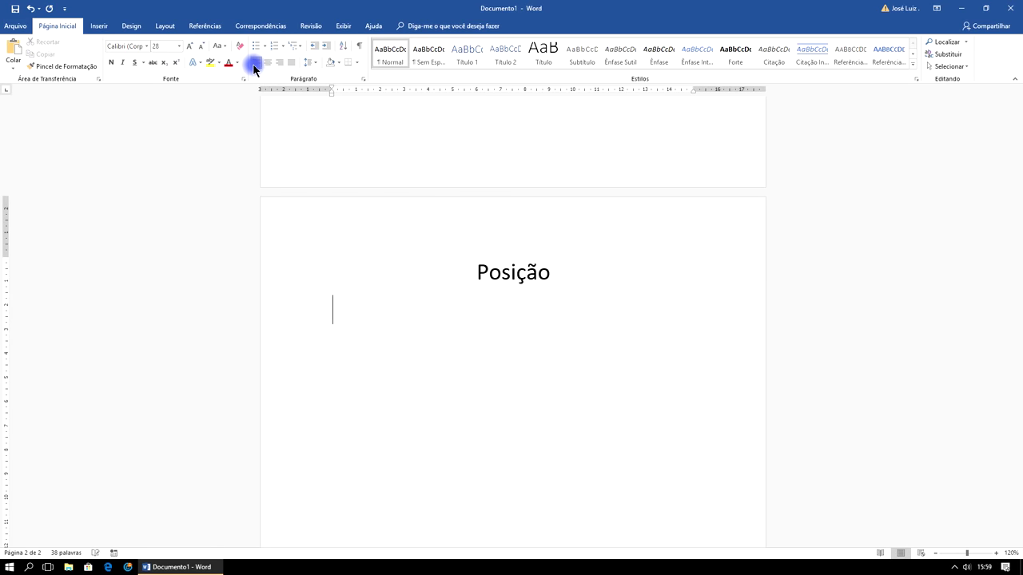
Apply Align Left to the empty line and type 'Normal' beneath the 'Posição' heading.
click(255, 64)
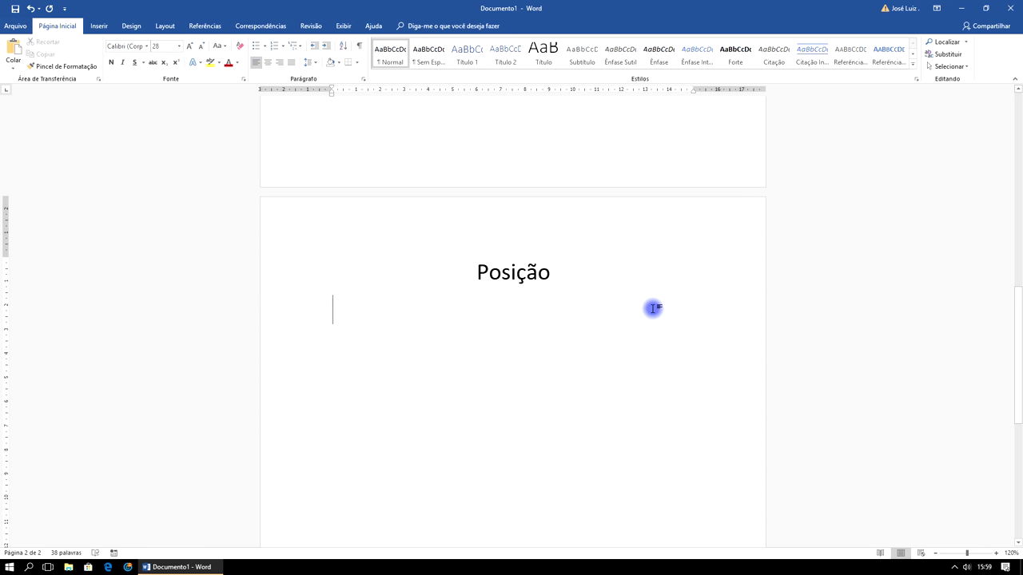
text(Normal)
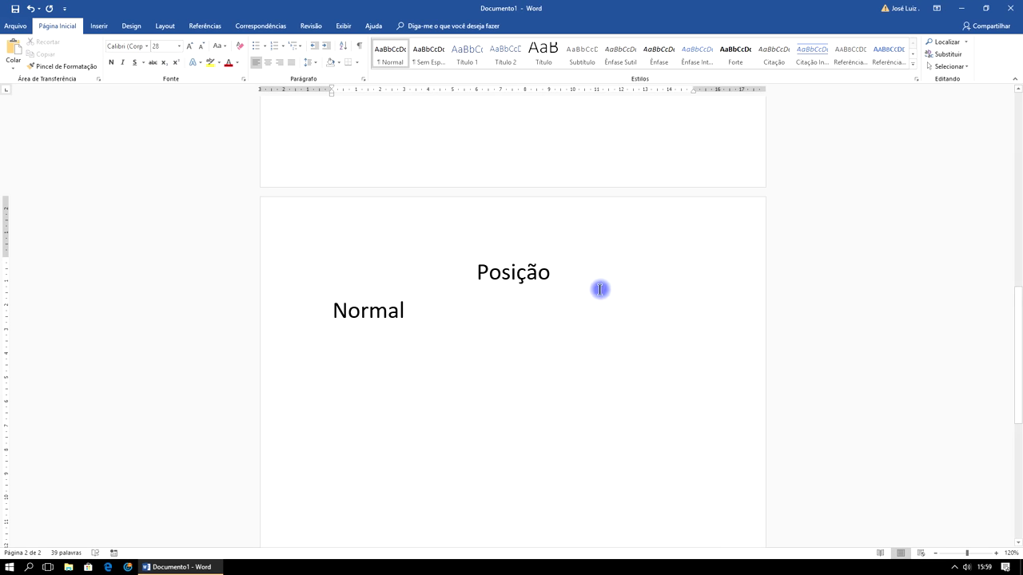
scroll(721, 289, up, 2)
scroll(720, 289, up, 5)
scroll(721, 288, up, 4)
scroll(722, 288, up, 3)
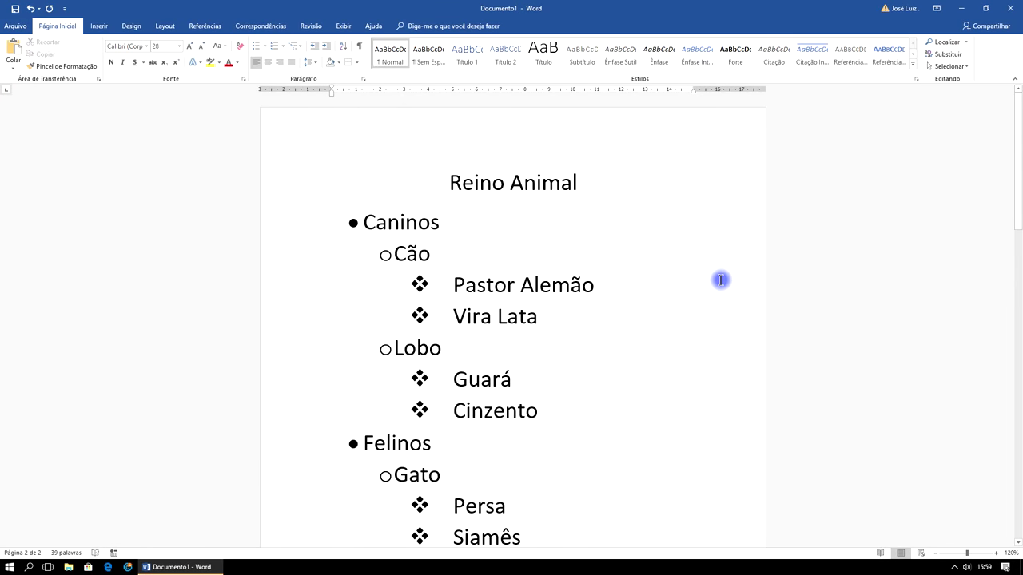
scroll(721, 279, down, 2)
scroll(720, 279, down, 1)
scroll(721, 280, up, 2)
scroll(703, 268, down, 2)
scroll(690, 253, down, 1)
scroll(689, 246, down, 2)
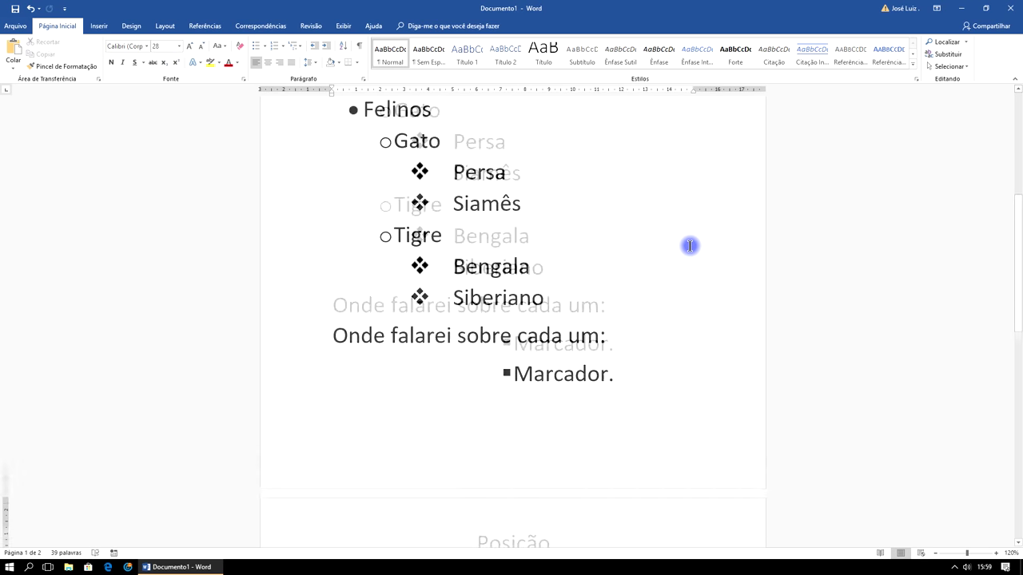